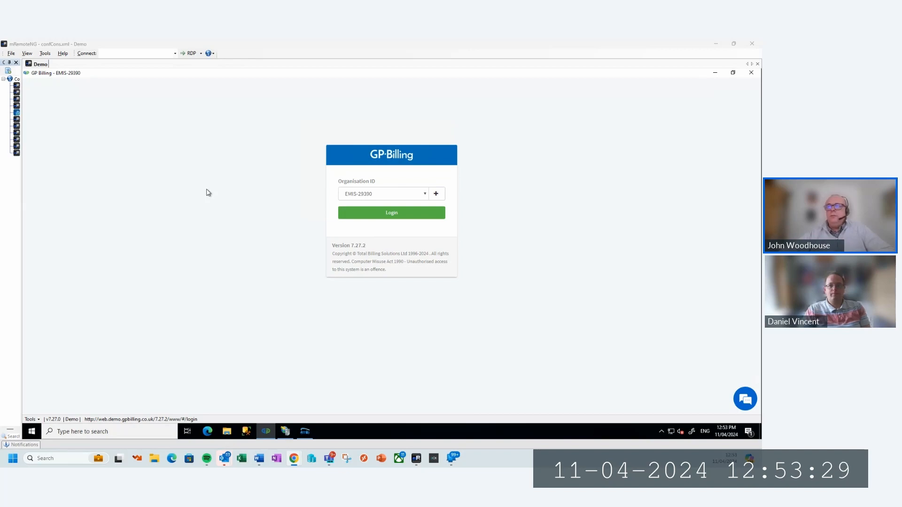
- Log in to the preselected organisation and open the Billing dashboard
{"action": "left_click", "coordinate": [379, 215]}
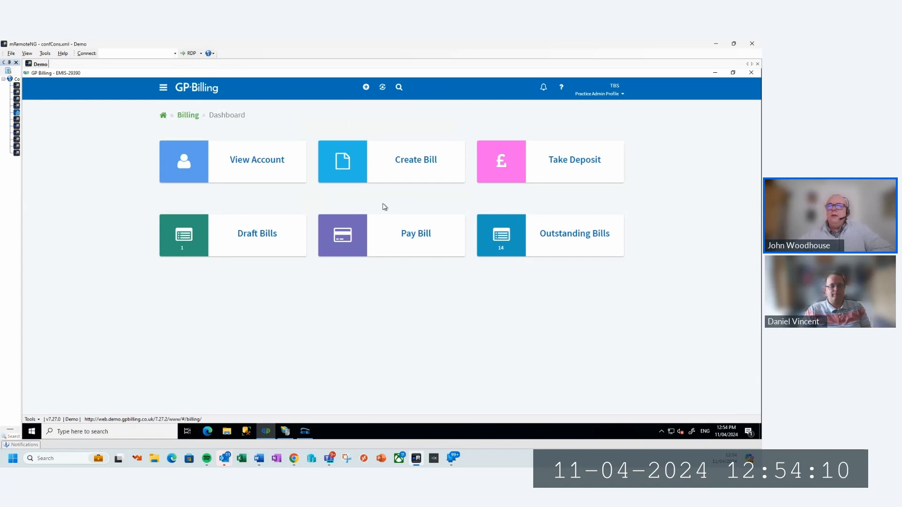
{"action": "left_click", "coordinate": [163, 93]}
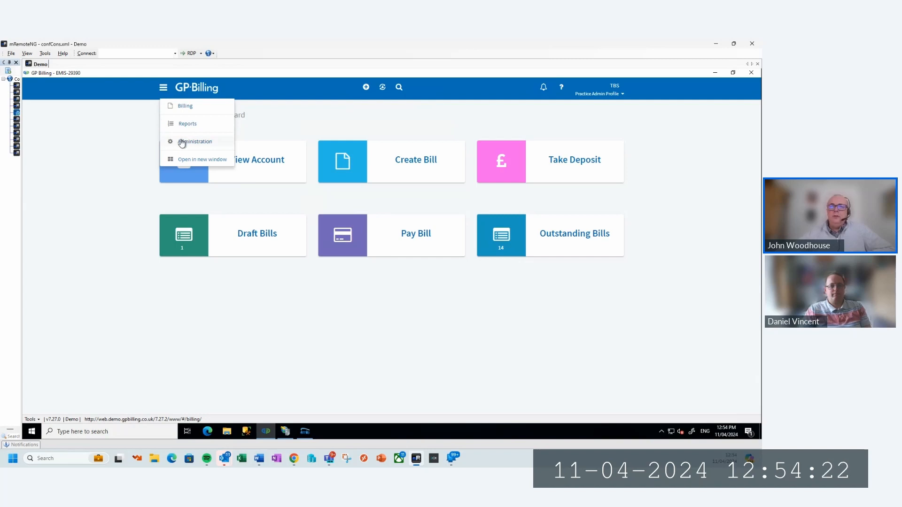
{"action": "left_click", "coordinate": [188, 114]}
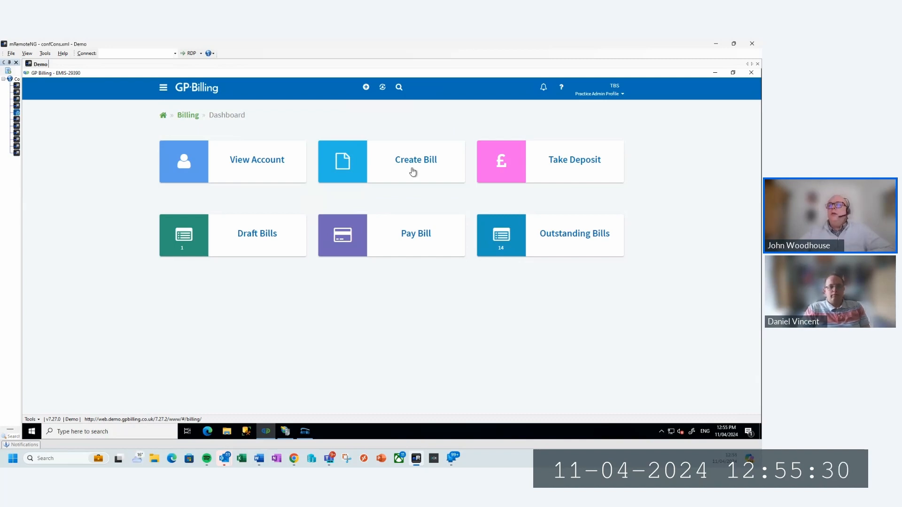
- Create a new bill for the patient synced from the care record and import the Event consultation dated 10/04/2024 with its matched item
{"action": "left_click", "coordinate": [413, 170]}
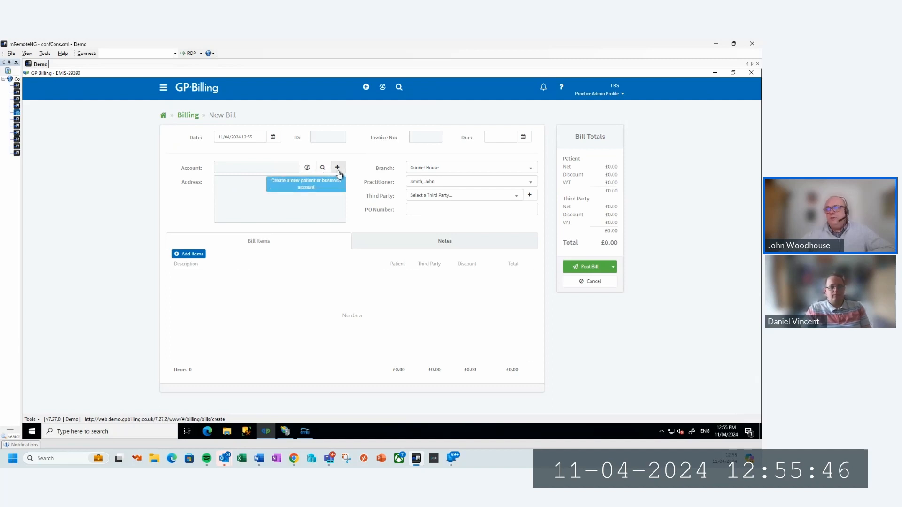
{"action": "left_click", "coordinate": [306, 169]}
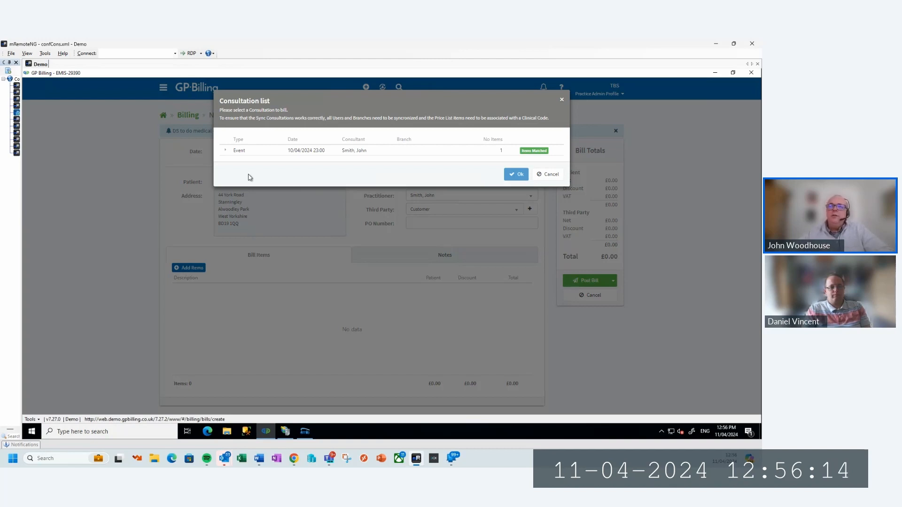
{"action": "left_click", "coordinate": [230, 152]}
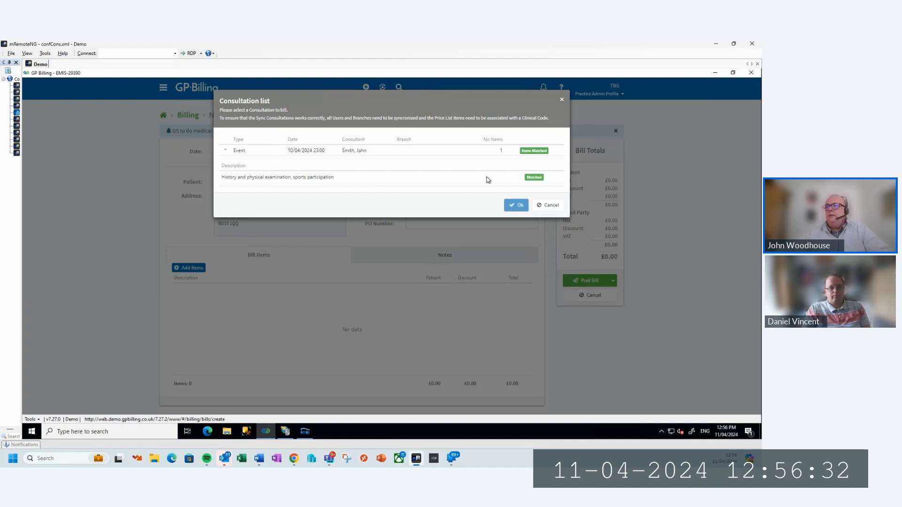
{"action": "left_click", "coordinate": [516, 206]}
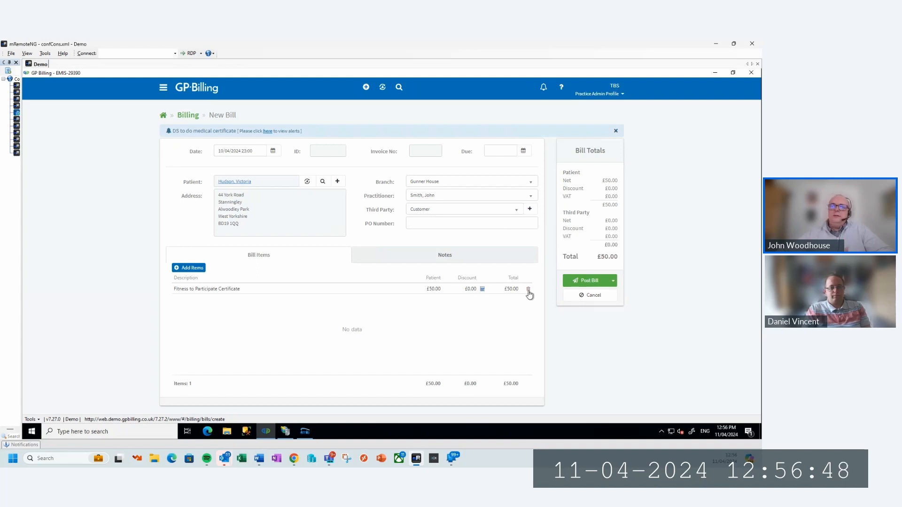
- Search the billable items list for descriptions containing "privat" and leave the list without adding an item
{"action": "left_click", "coordinate": [193, 272]}
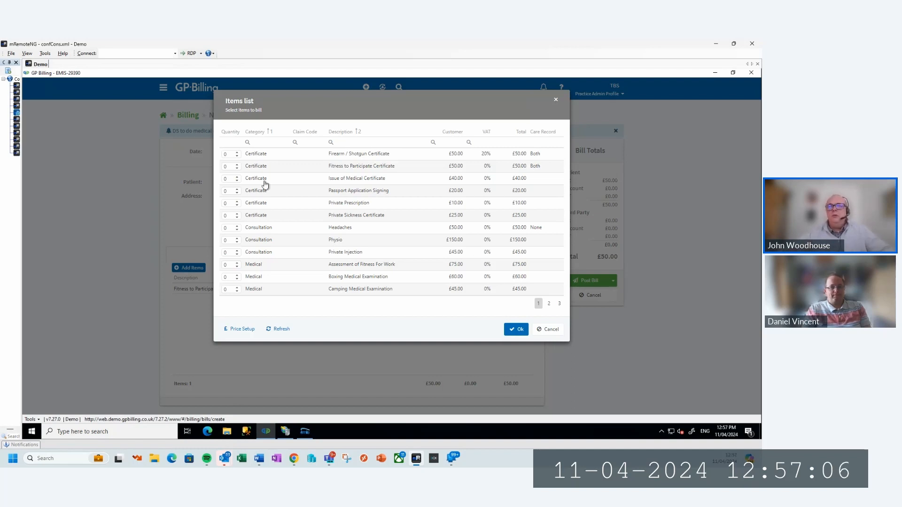
{"action": "left_click", "coordinate": [344, 141]}
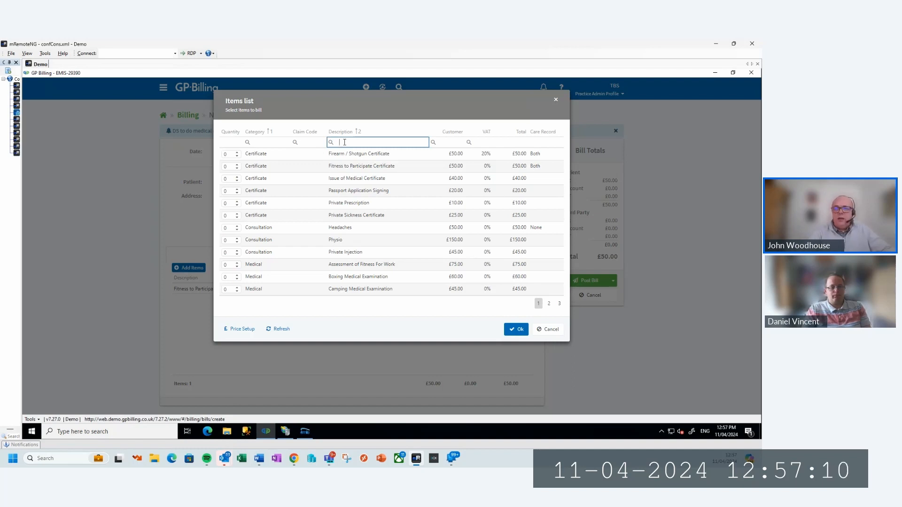
{"action": "type", "text": "pri"}
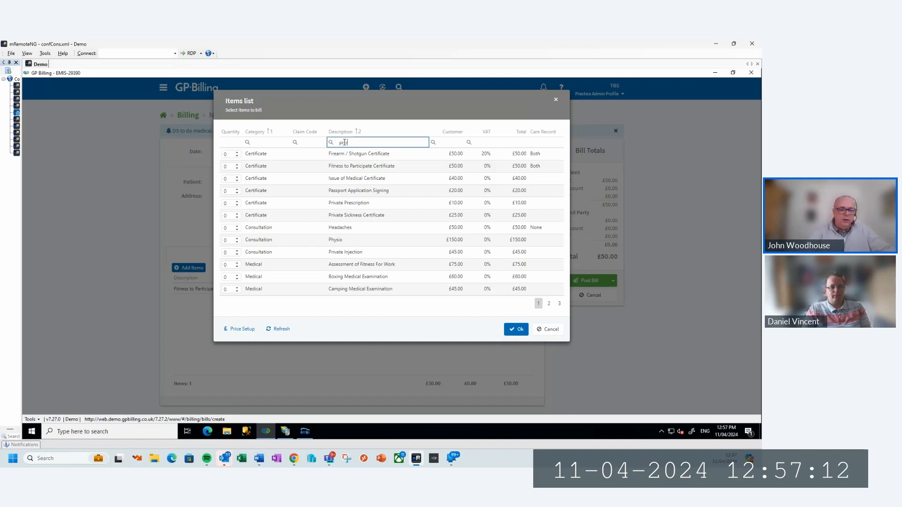
{"action": "type", "text": "vzat"}
{"action": "key", "text": "BackSpace"}
{"action": "key", "text": "BackSpace"}
{"action": "key", "text": "BackSpace"}
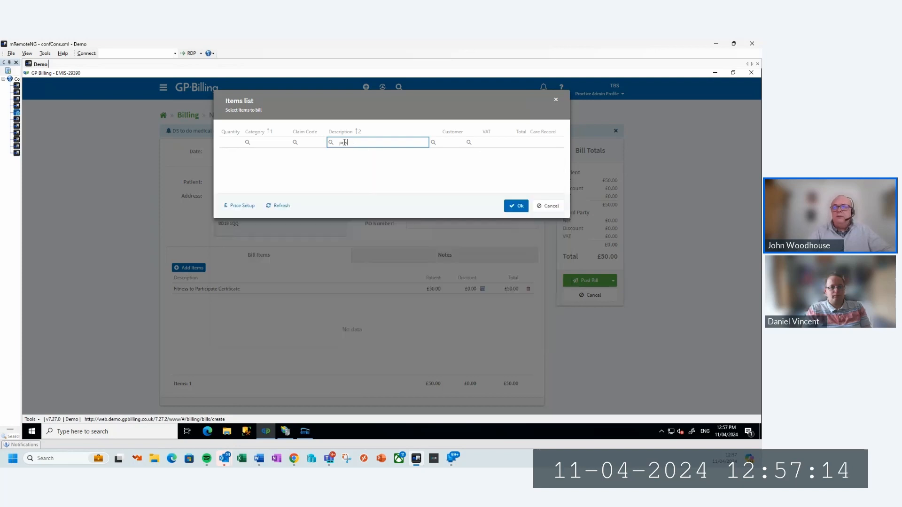
{"action": "type", "text": "at"}
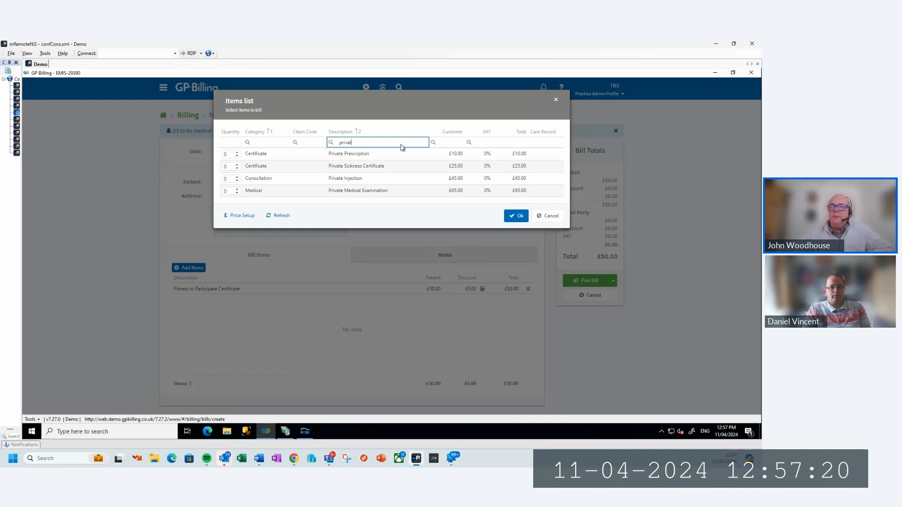
{"action": "left_click", "coordinate": [548, 219]}
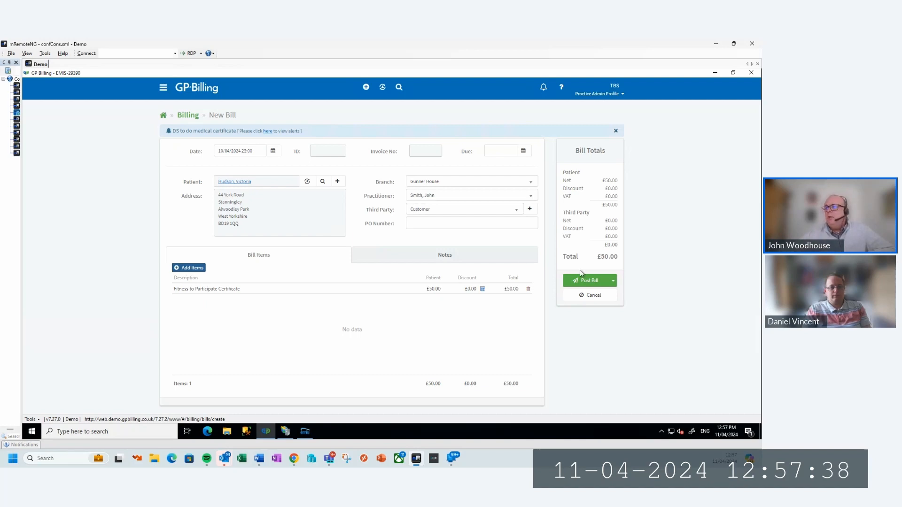
- Post the bill with Post & Pay and confirm writing it to the patient's care record
{"action": "left_click", "coordinate": [612, 281]}
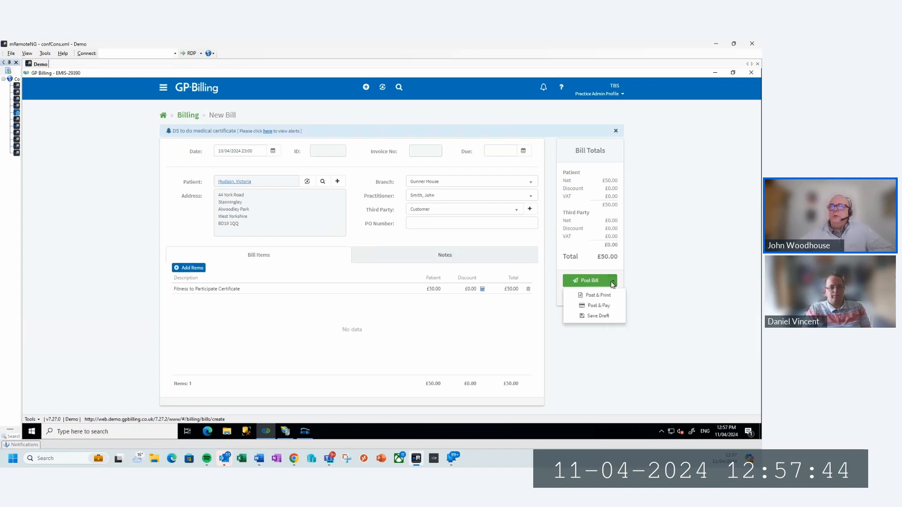
{"action": "left_click", "coordinate": [598, 306]}
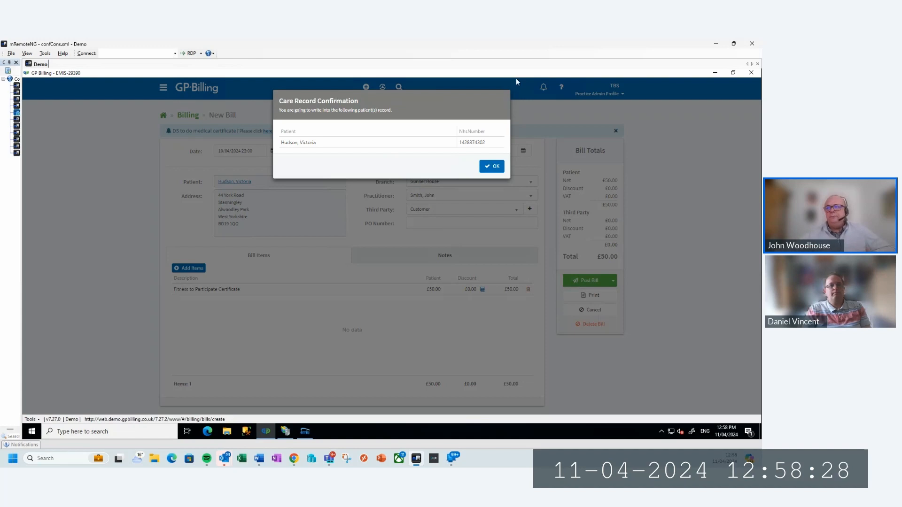
{"action": "left_click", "coordinate": [493, 169]}
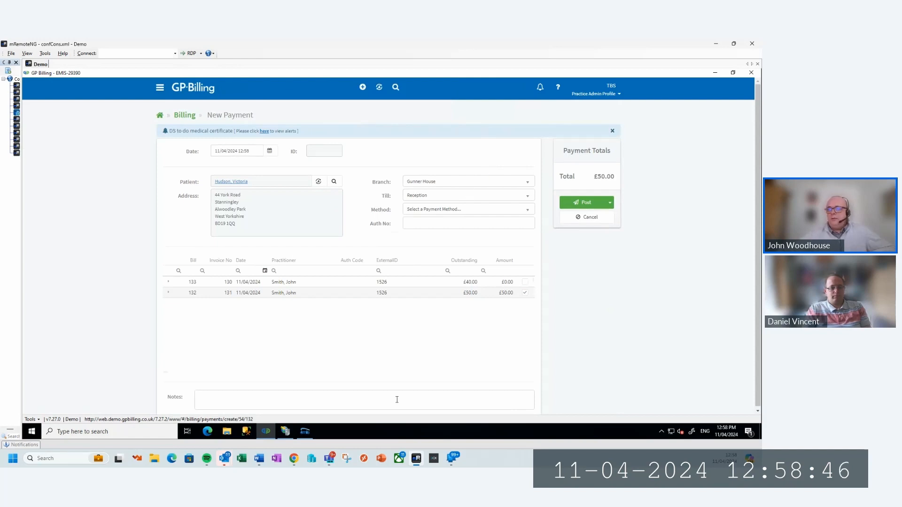
- Switch to EMIS Web, reload the patient's record to check the newest care history entry, and return to GP Billing
{"action": "left_click", "coordinate": [306, 431]}
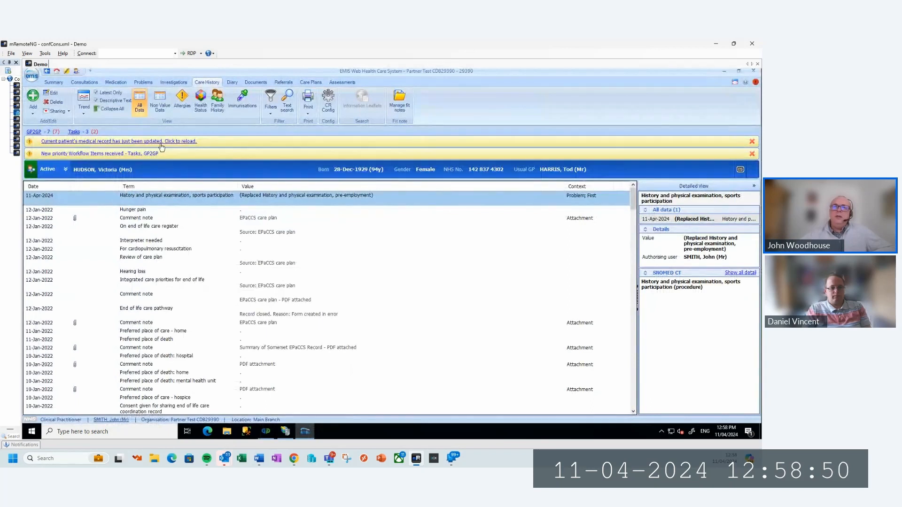
{"action": "left_click", "coordinate": [94, 146]}
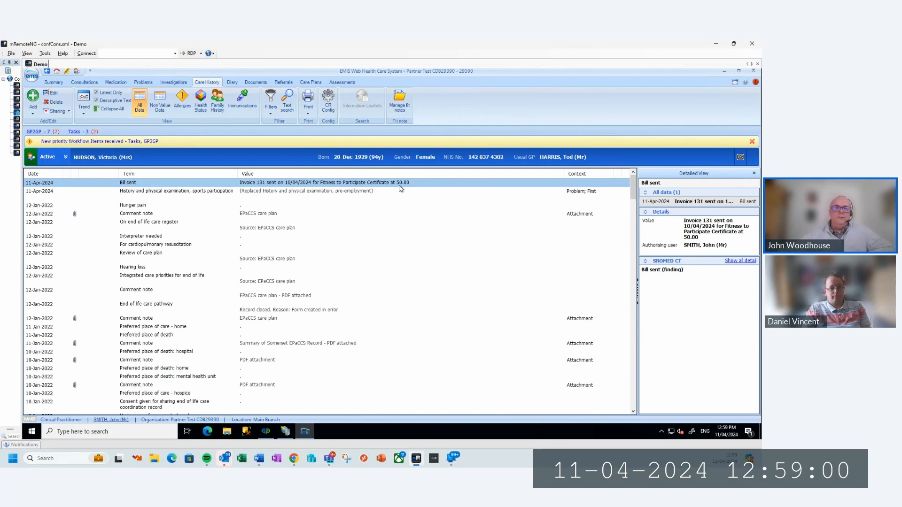
{"action": "left_click", "coordinate": [265, 431]}
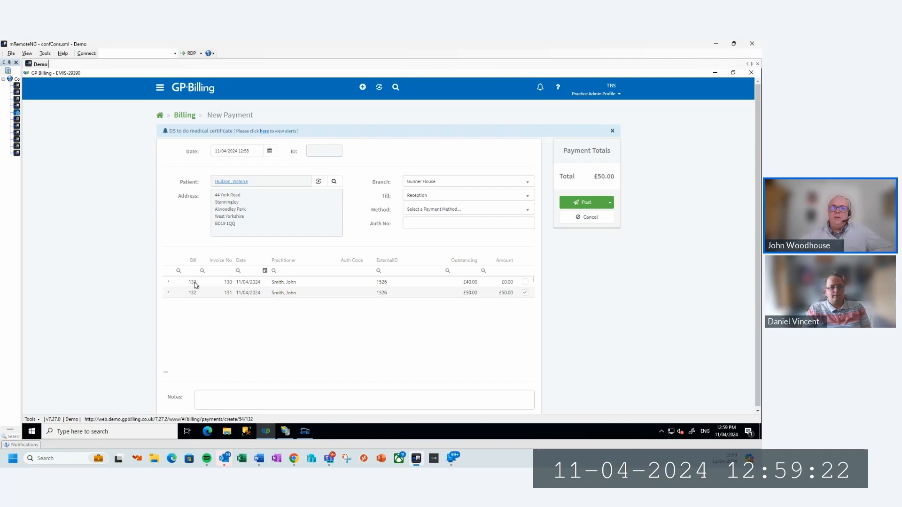
- Expand the items of both outstanding bills, then post the Fitness to Participate Certificate payment by CreditCard using Post & Receipt
{"action": "left_click", "coordinate": [169, 283]}
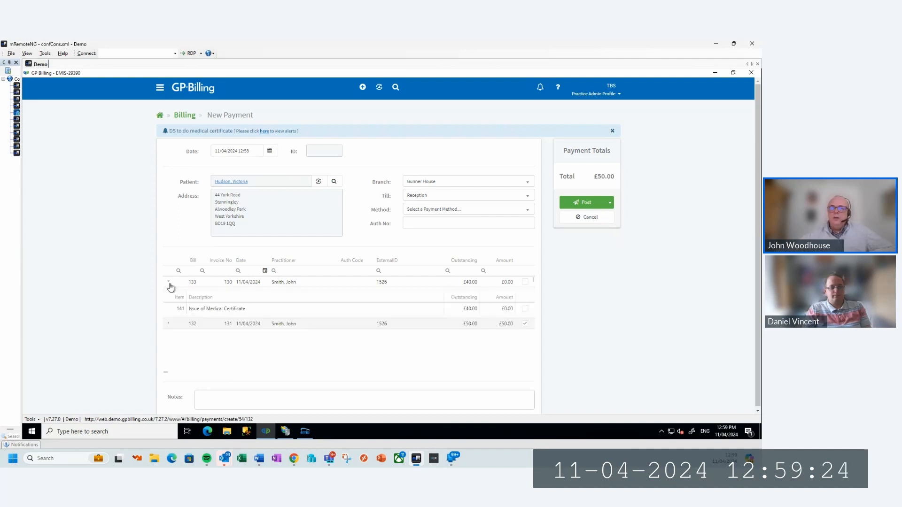
{"action": "left_click", "coordinate": [169, 324]}
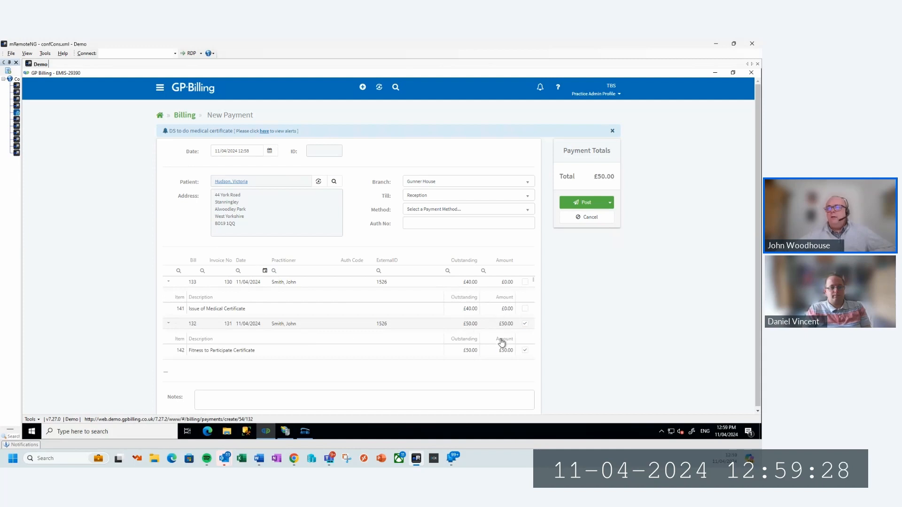
{"action": "left_click", "coordinate": [432, 213]}
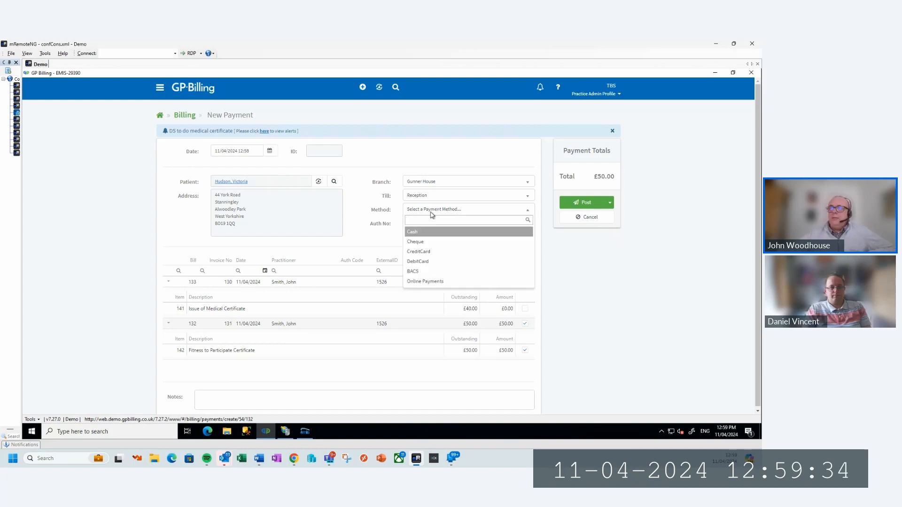
{"action": "left_click", "coordinate": [421, 254]}
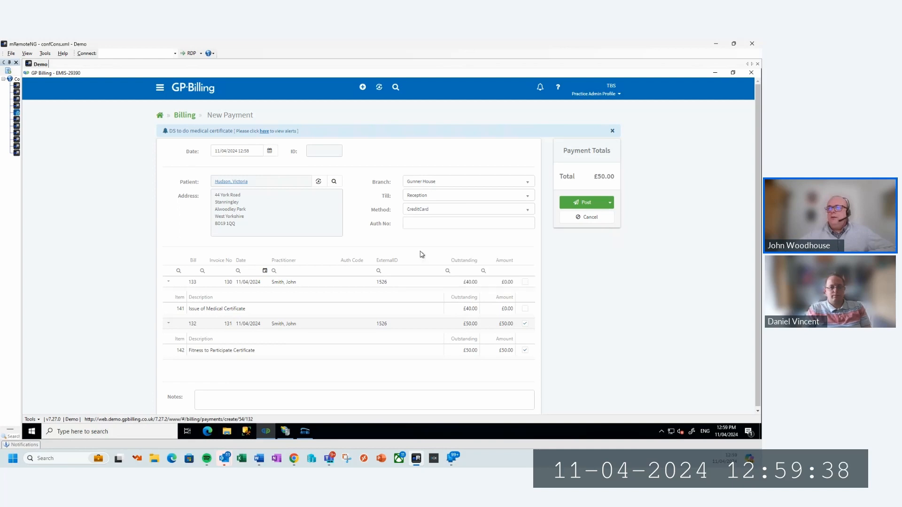
{"action": "left_click", "coordinate": [610, 203]}
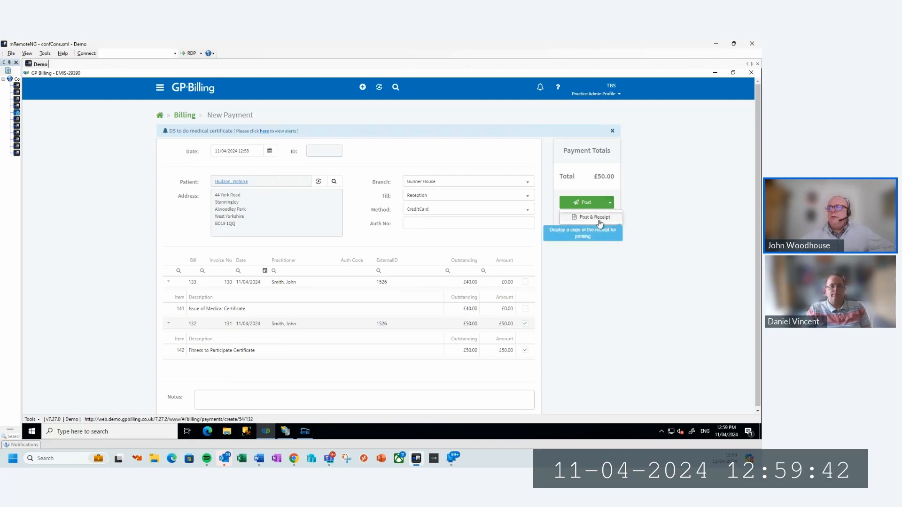
{"action": "left_click", "coordinate": [599, 220]}
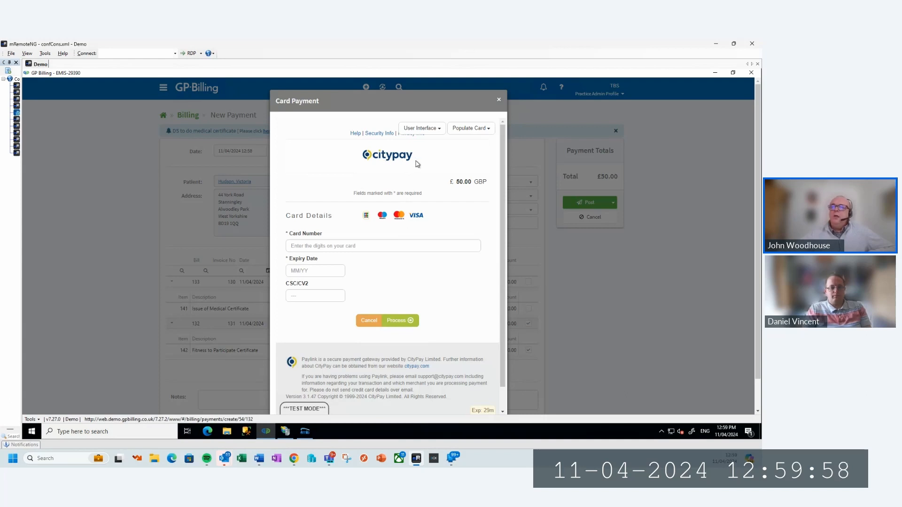
- Fill the card number and other card details with the test MasterCard data, replace the expiry date with a valid one, and process the payment
{"action": "left_click", "coordinate": [471, 134]}
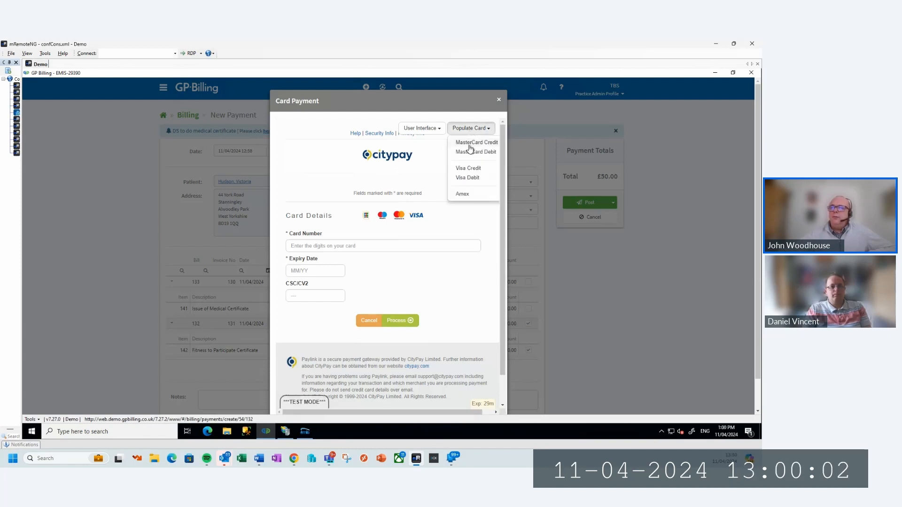
{"action": "left_click", "coordinate": [470, 149]}
{"action": "left_click", "coordinate": [322, 272]}
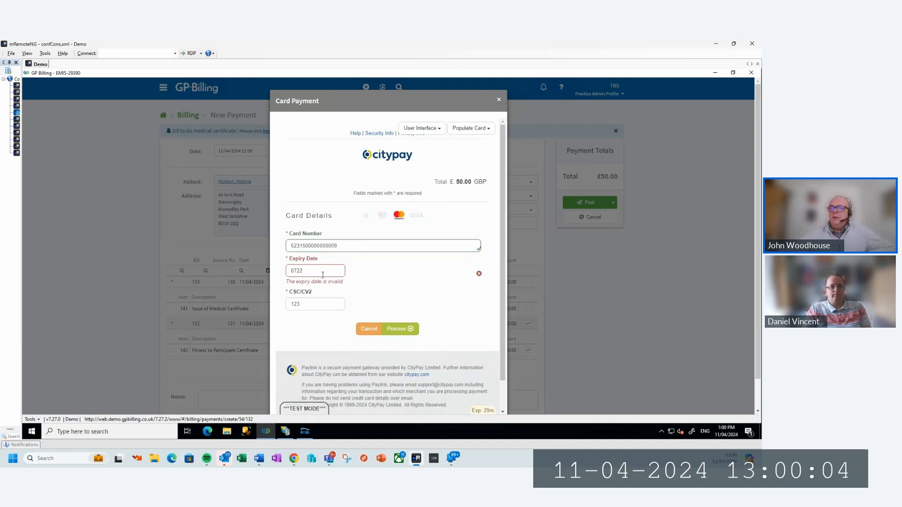
{"action": "key", "text": "BackSpace"}
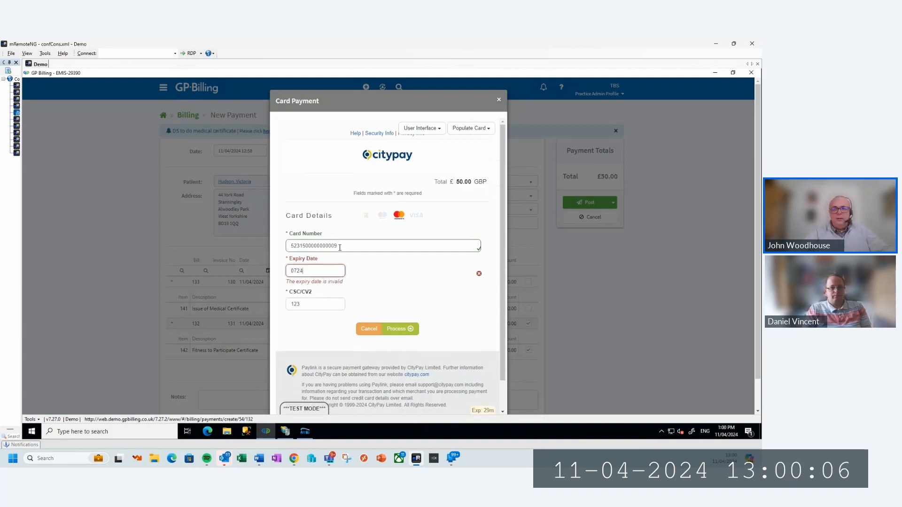
{"action": "type", "text": "4"}
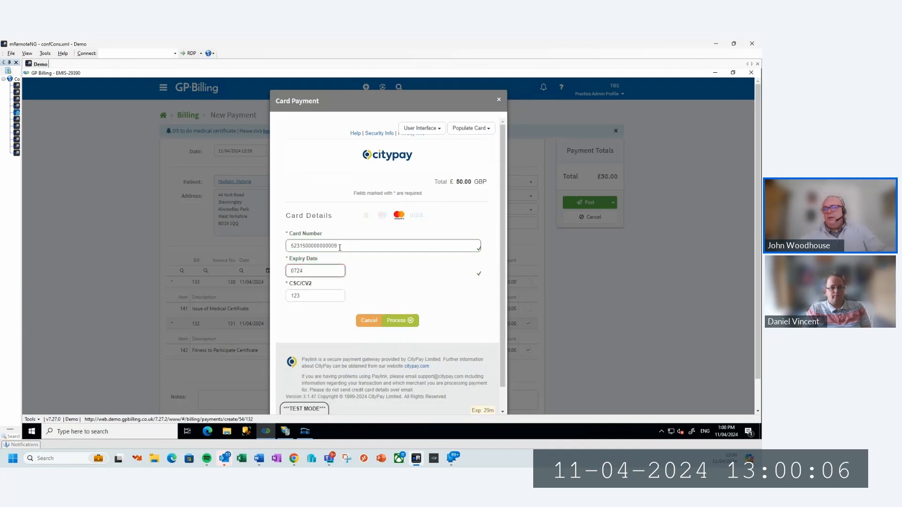
{"action": "left_click", "coordinate": [396, 322]}
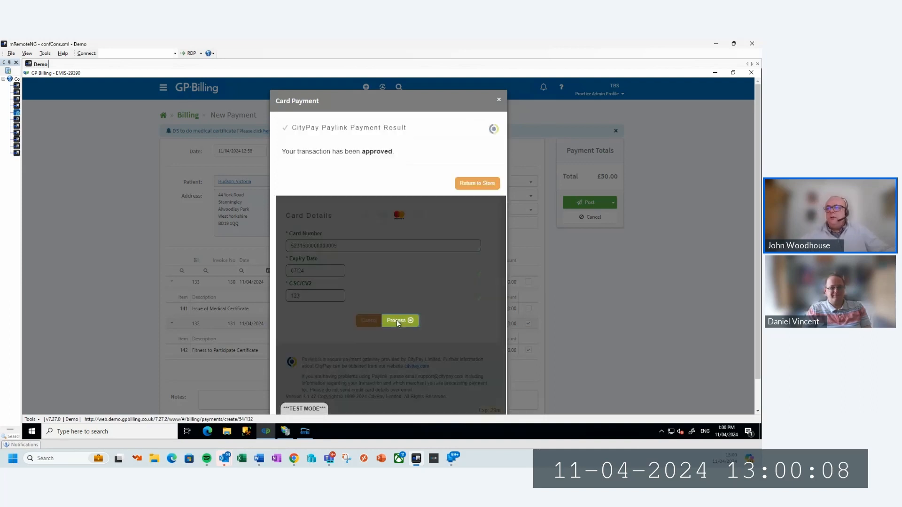
- Return from the payment gateway, confirm writing the payment to the patient's care record, and close the receipt
{"action": "left_click", "coordinate": [477, 187]}
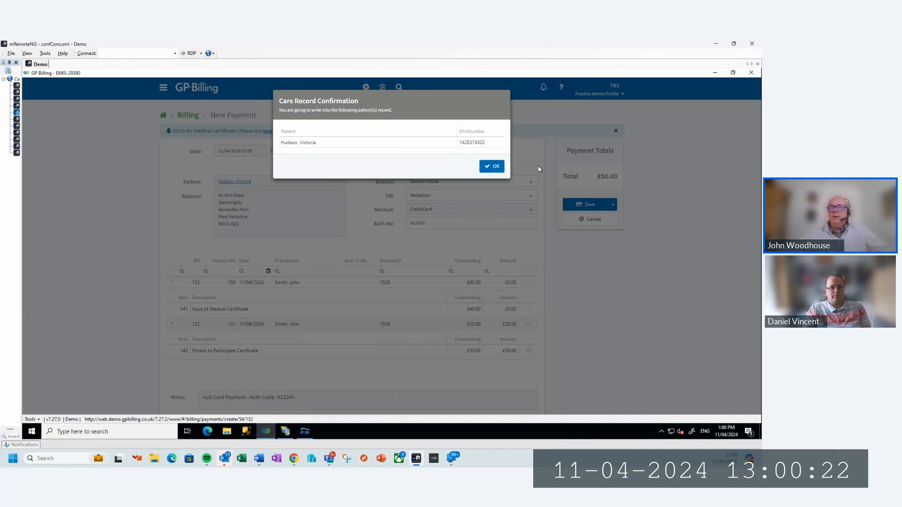
{"action": "left_click", "coordinate": [480, 167]}
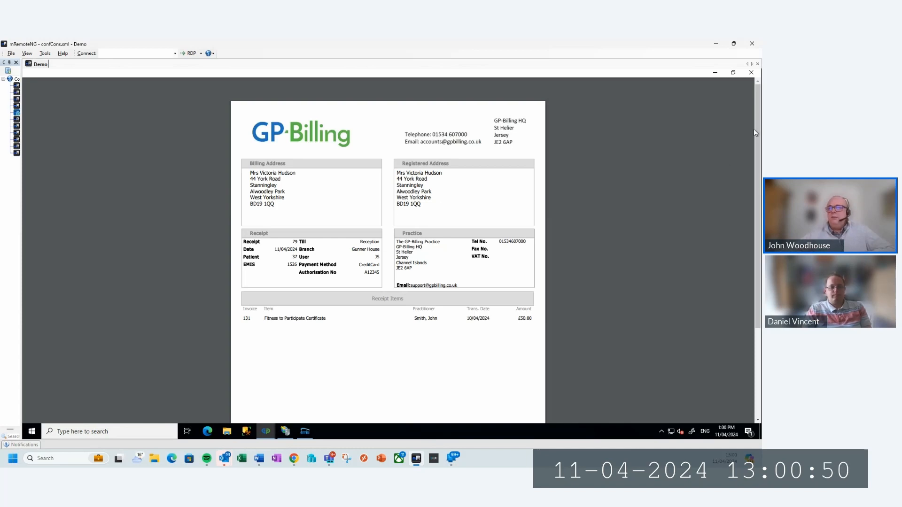
{"action": "left_click", "coordinate": [750, 73]}
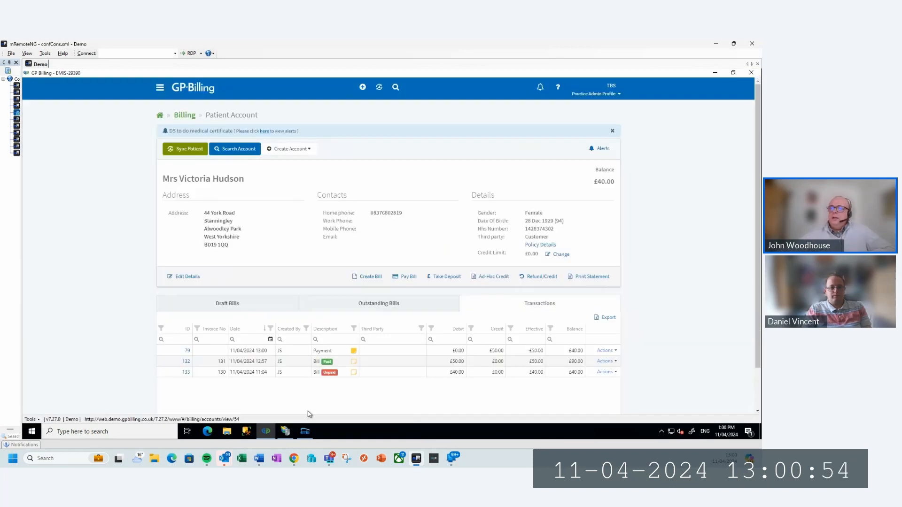
- Switch to EMIS Web and reload the patient's record to check the care history for the payment entry
{"action": "left_click", "coordinate": [305, 438]}
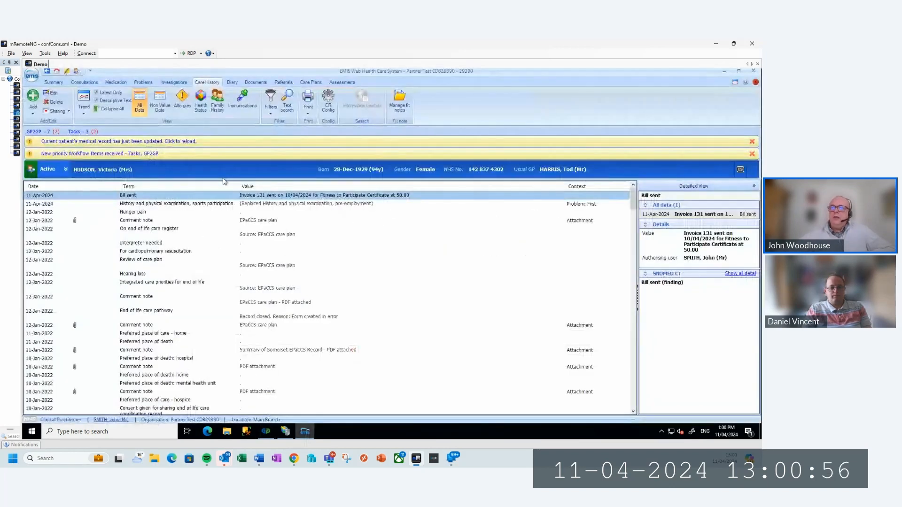
{"action": "left_click", "coordinate": [126, 143]}
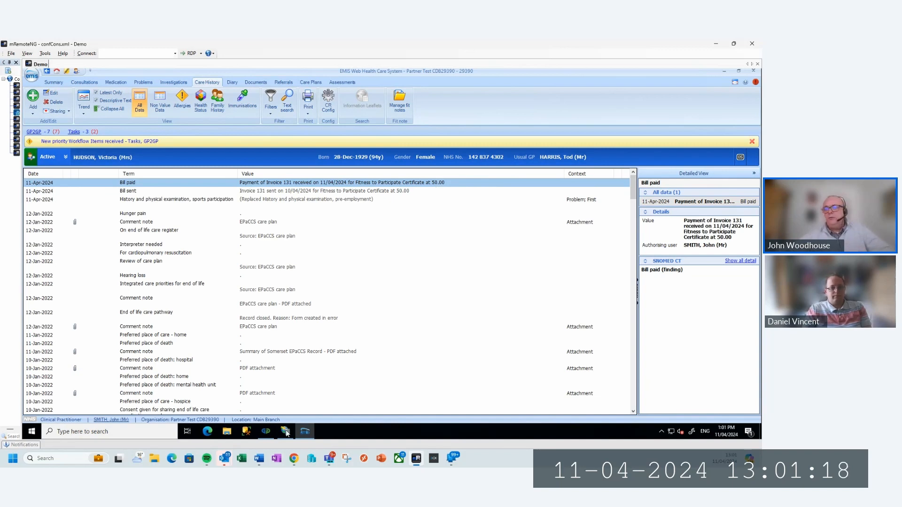
- Switch to GP Billing and view the actions available for the payment in the patient's transactions
{"action": "left_click", "coordinate": [266, 432]}
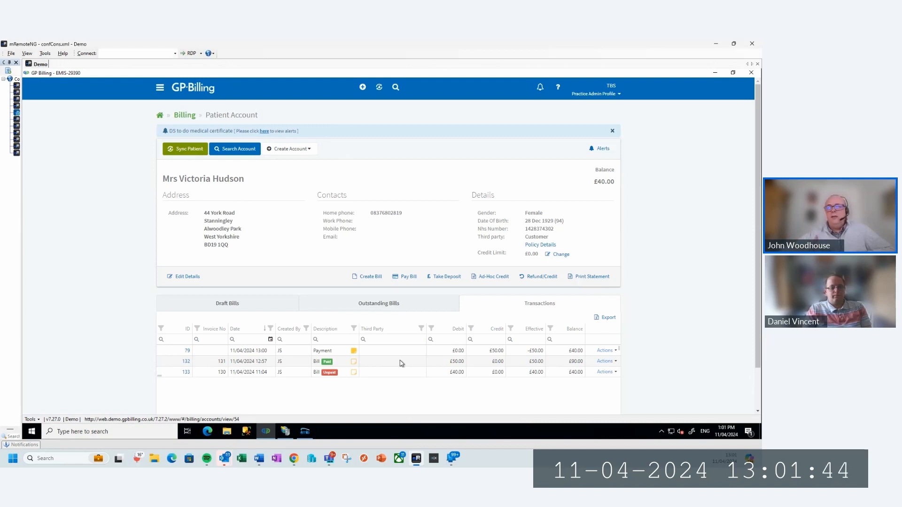
{"action": "left_click", "coordinate": [598, 351]}
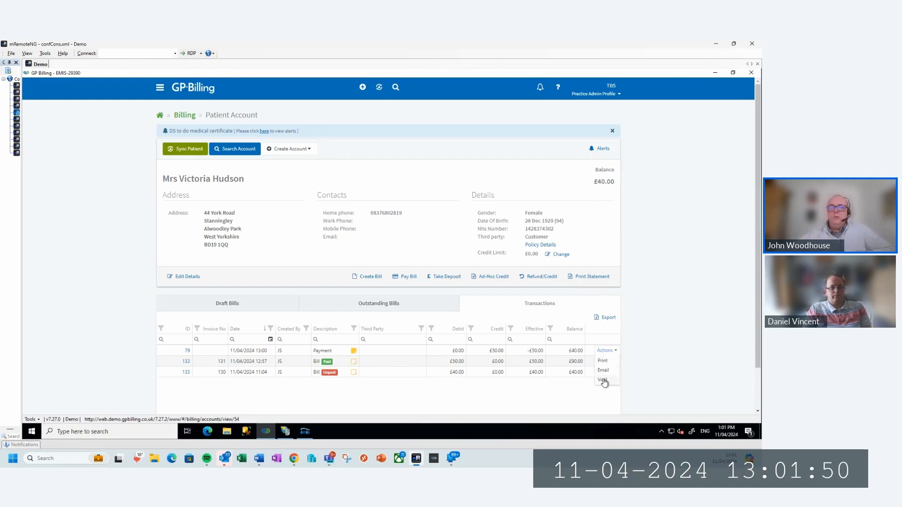
{"action": "left_click", "coordinate": [587, 383]}
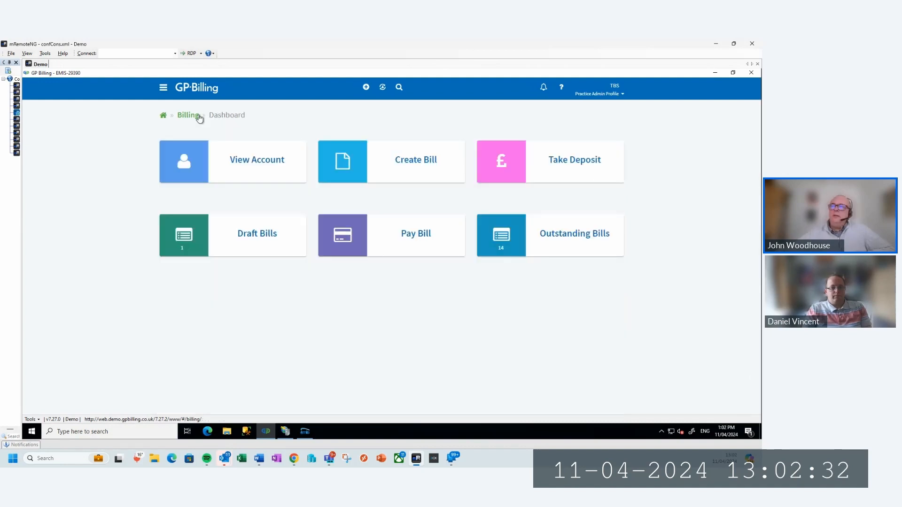
- Create a new bill, sync the current EMIS patient into it, and show the available third parties
{"action": "left_click", "coordinate": [415, 163]}
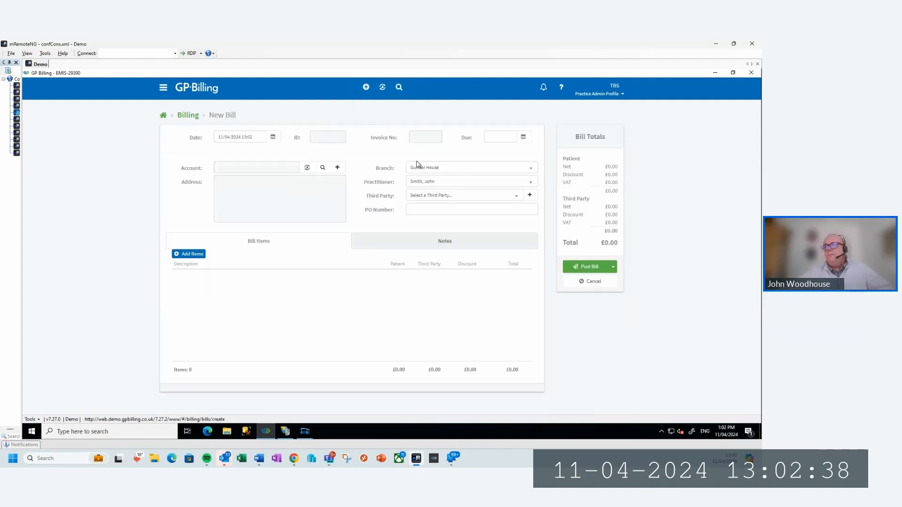
{"action": "left_click", "coordinate": [307, 168]}
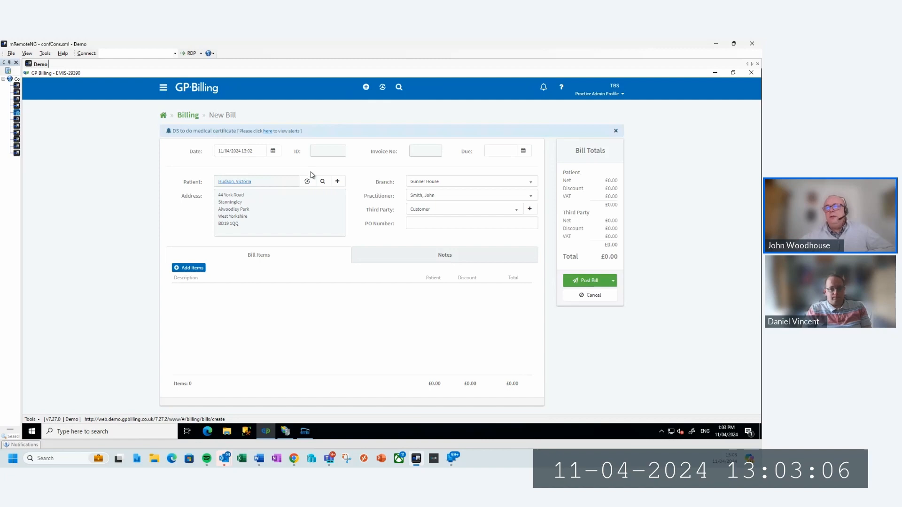
{"action": "left_click", "coordinate": [434, 215]}
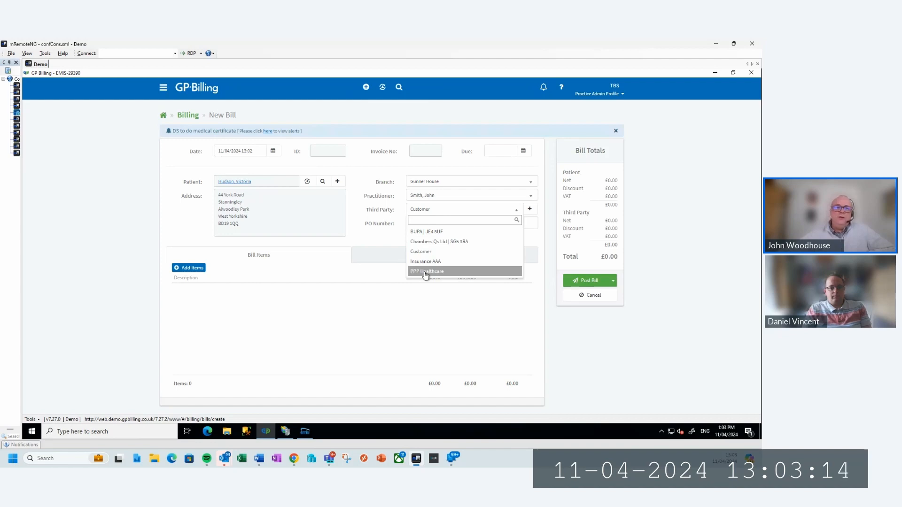
- Look up a registered address by postcode in a new third-party account form, and cancel the form
{"action": "left_click", "coordinate": [529, 209]}
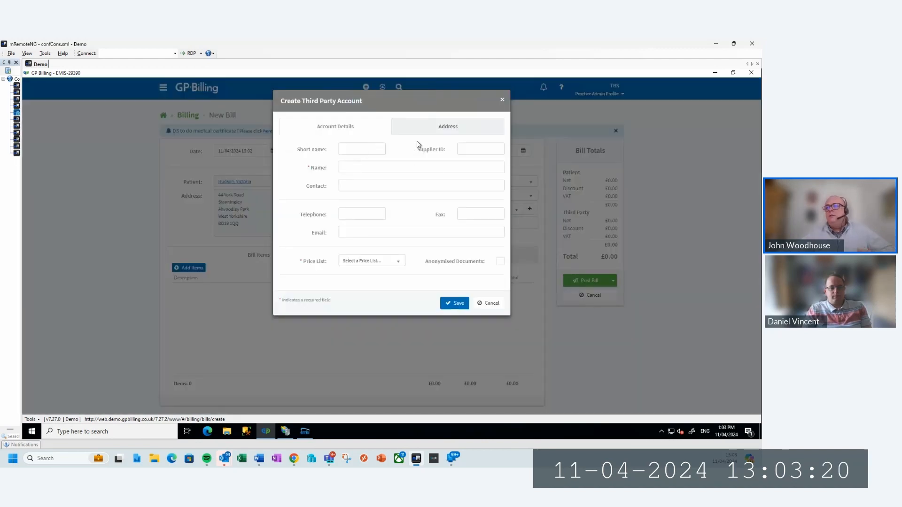
{"action": "left_click", "coordinate": [432, 127]}
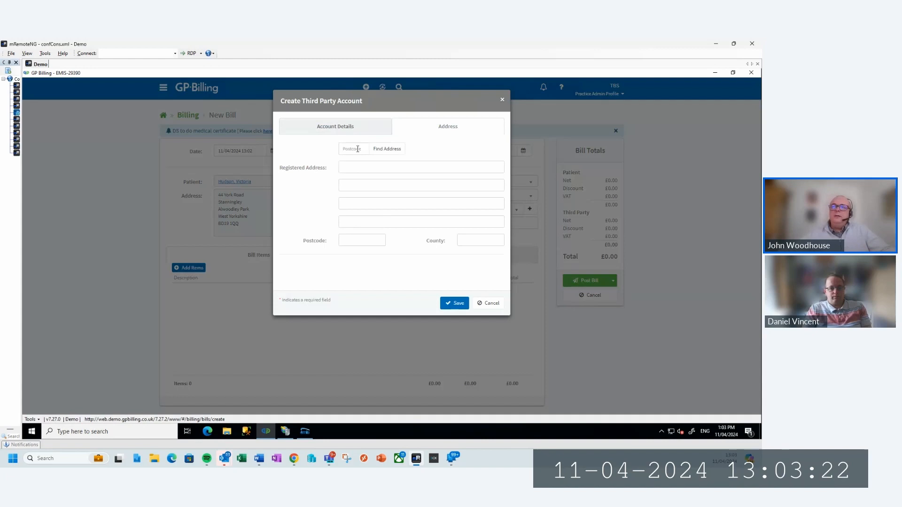
{"action": "left_click", "coordinate": [350, 154]}
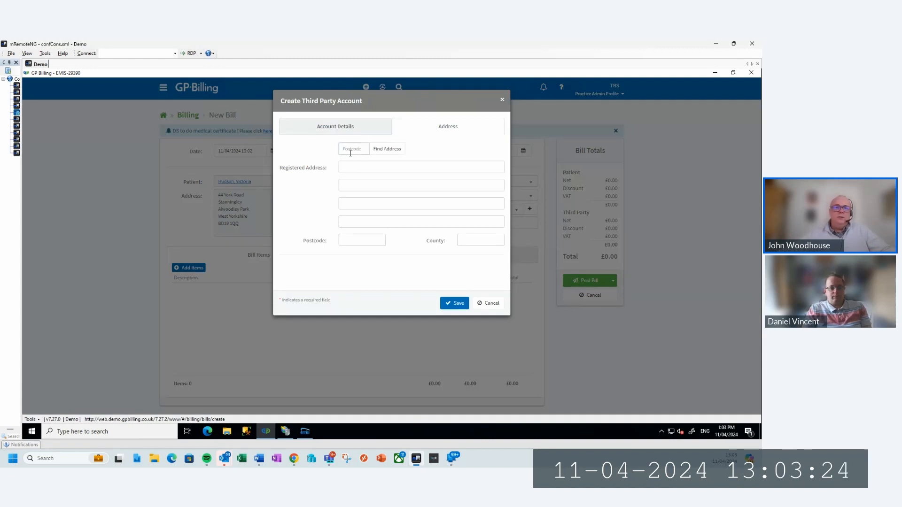
{"action": "type", "text": "hpp"}
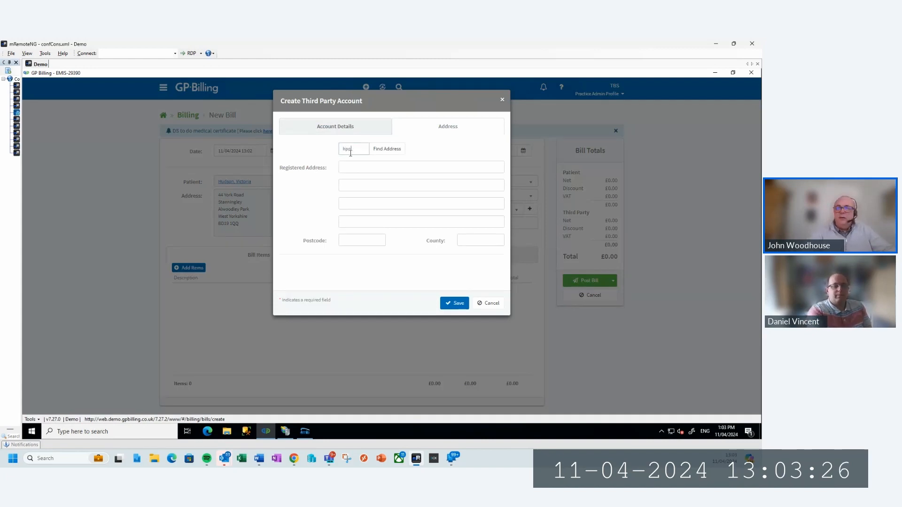
{"action": "type", "text": "226ar"}
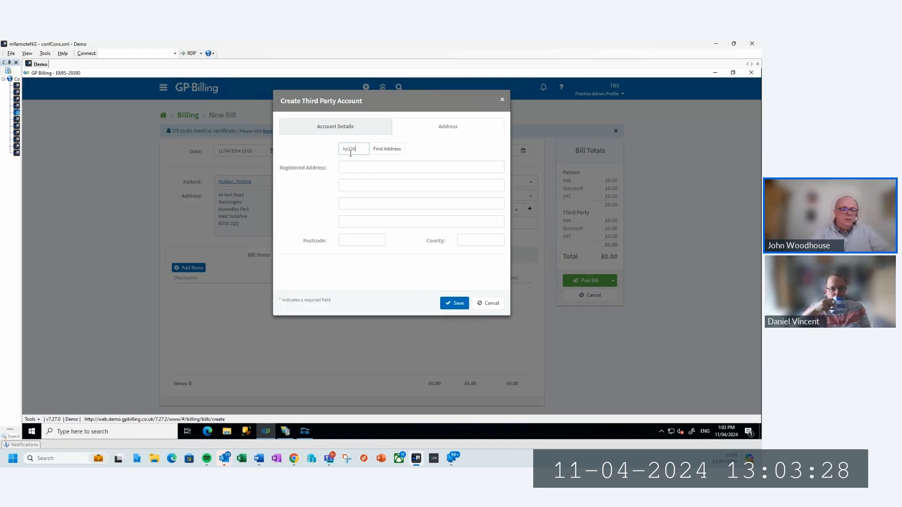
{"action": "left_click", "coordinate": [389, 152]}
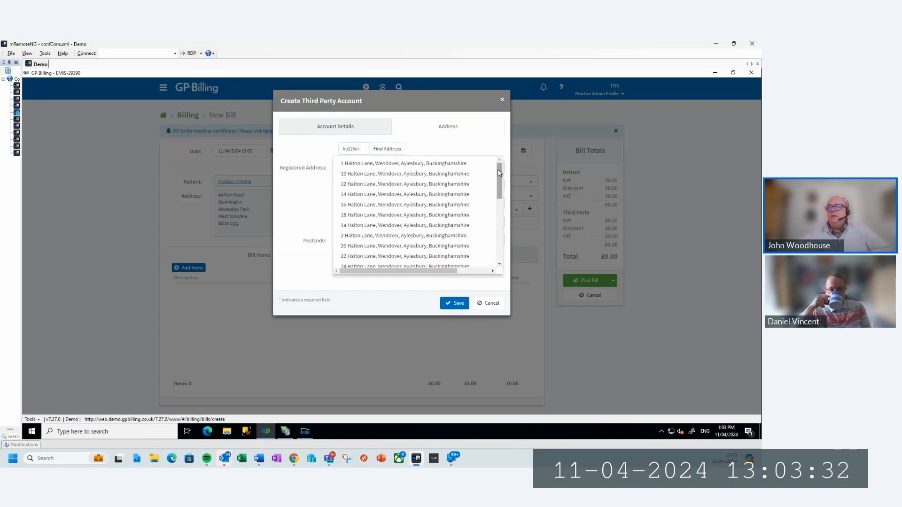
{"action": "left_click_drag", "start_coordinate": [499, 182], "coordinate": [477, 272]}
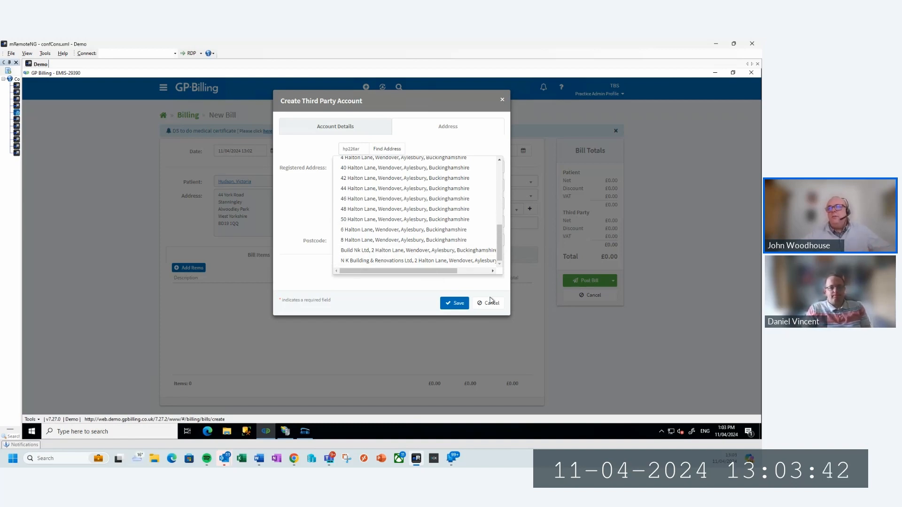
{"action": "left_click", "coordinate": [488, 304]}
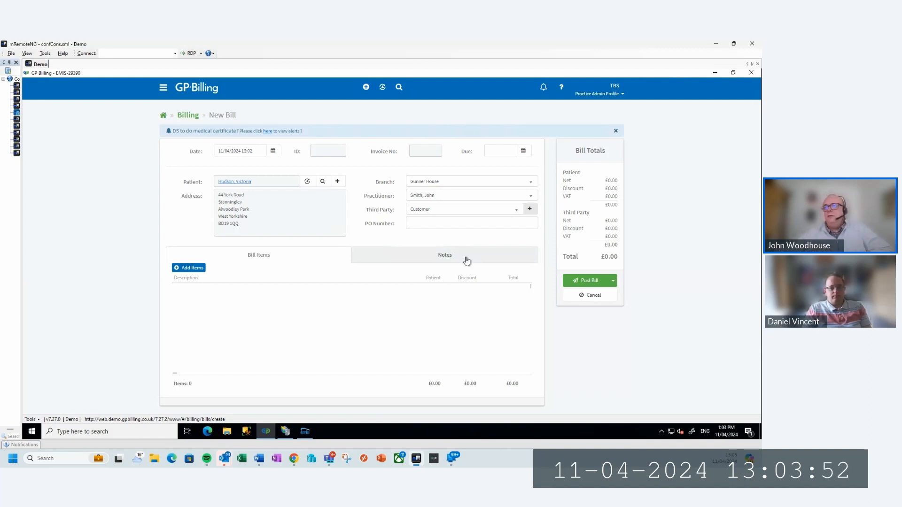
- Set the bill's third party to BUPA and enter the PO number
{"action": "left_click", "coordinate": [451, 209]}
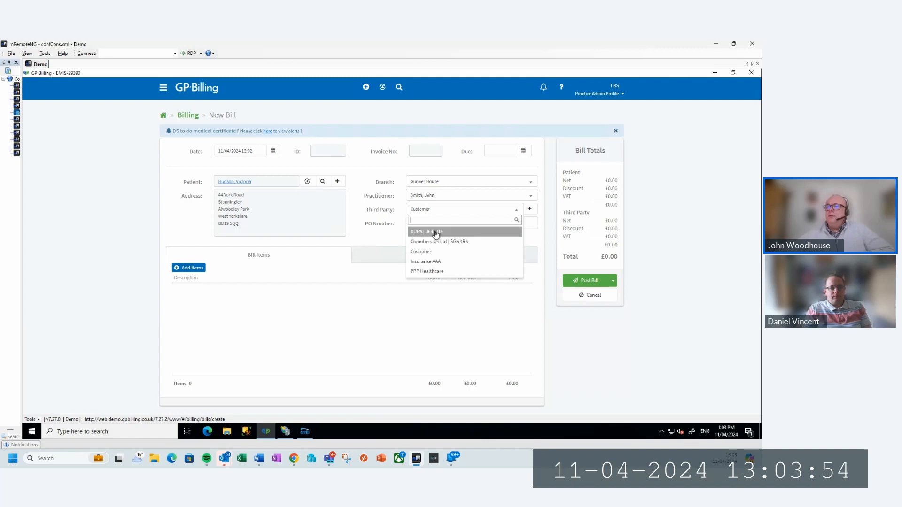
{"action": "left_click", "coordinate": [436, 232]}
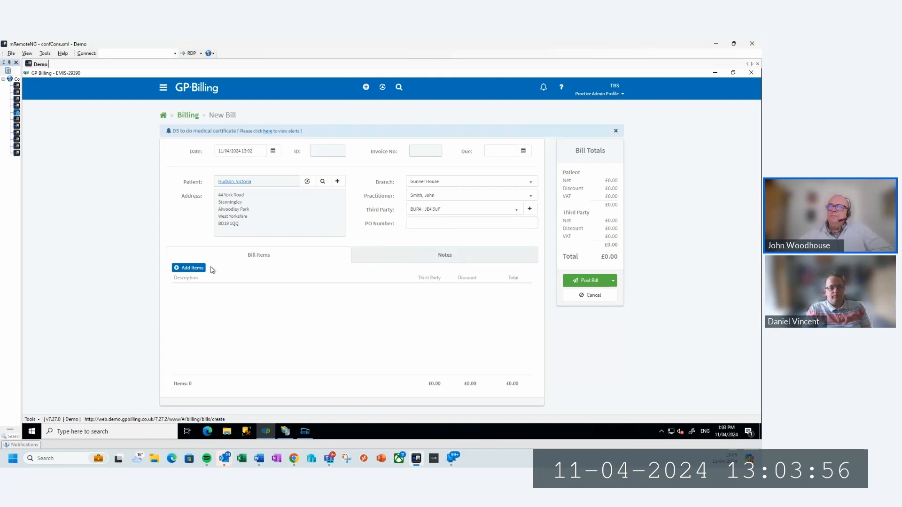
{"action": "left_click", "coordinate": [426, 224]}
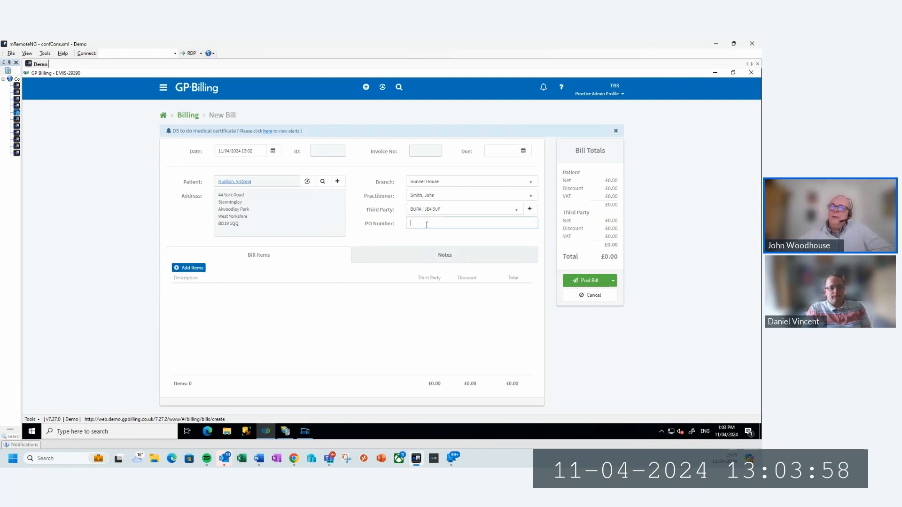
{"action": "type", "text": "A"}
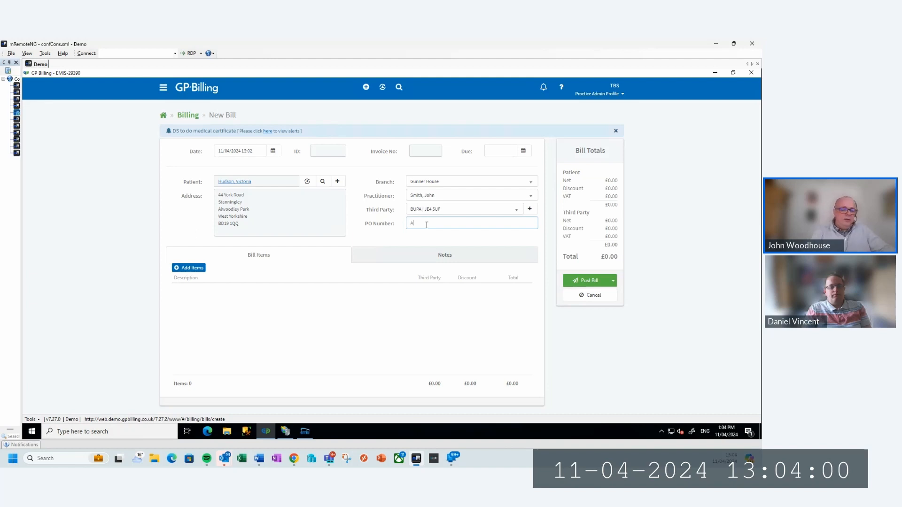
{"action": "type", "text": "B123456"}
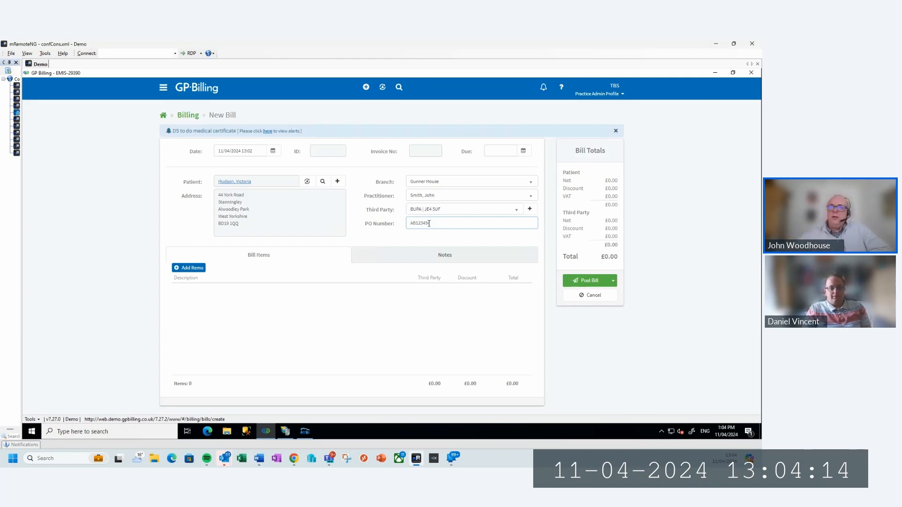
- Add one Insurance Report Sickness/Accident/Travel Cancellation item to the bill and open its third-party price for editing
{"action": "left_click", "coordinate": [198, 268]}
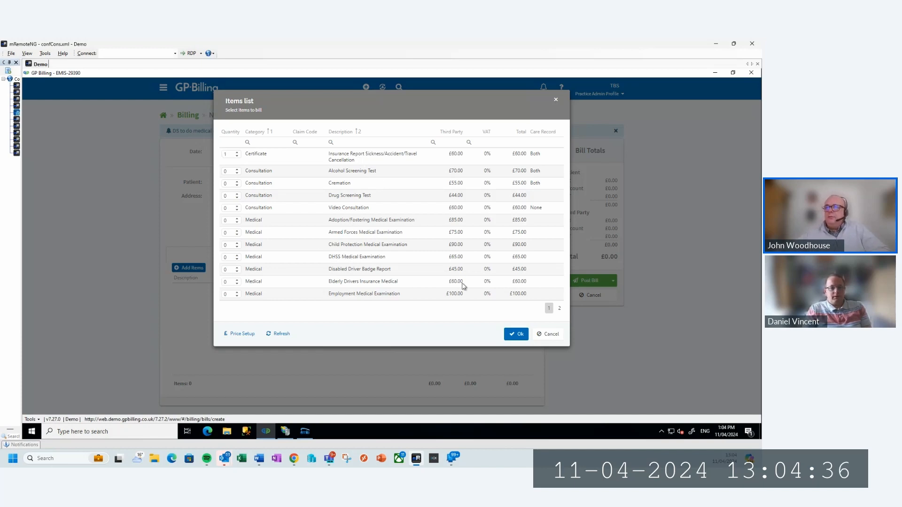
{"action": "left_click", "coordinate": [523, 333]}
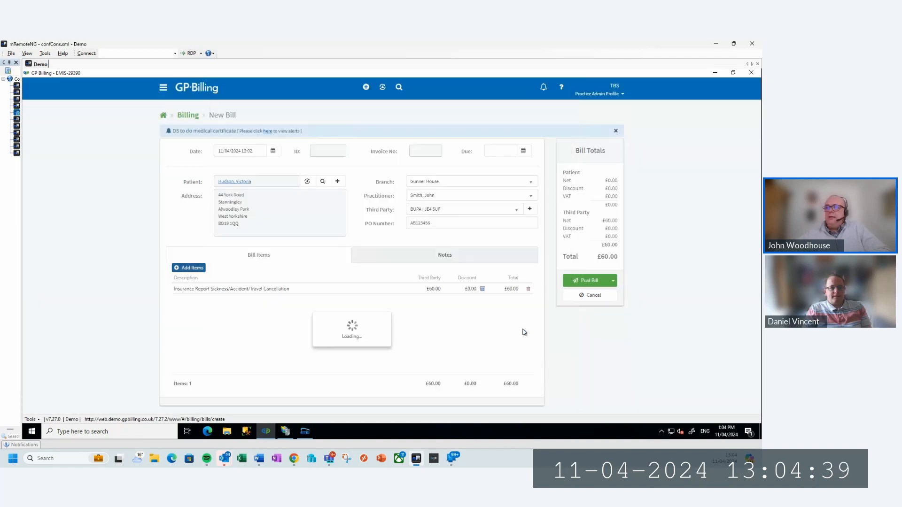
{"action": "left_click", "coordinate": [428, 291]}
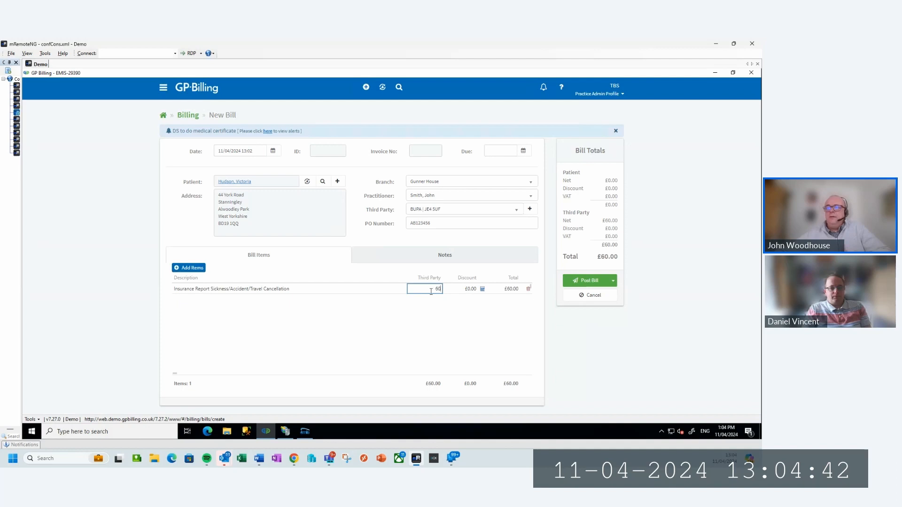
{"action": "left_click", "coordinate": [405, 317]}
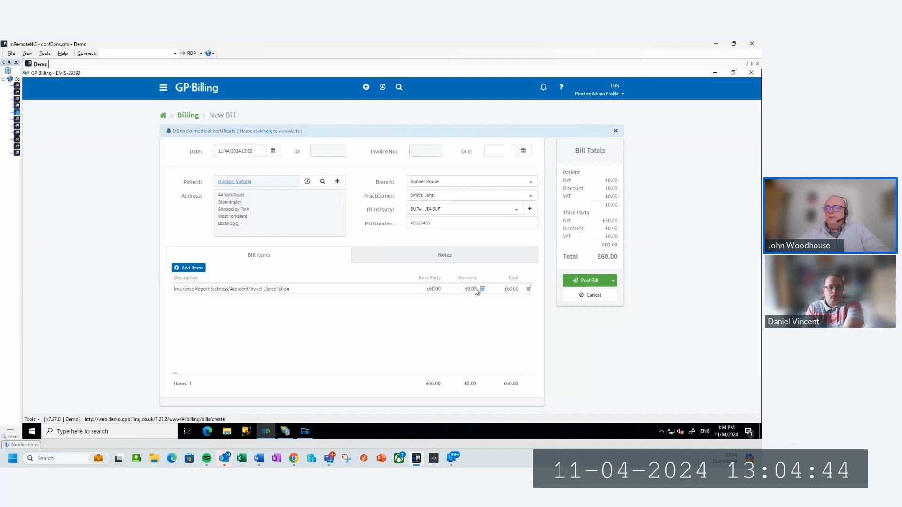
- Post the bill with Post & Print, confirm writing to the patient's care record, and decline making BUPA the patient's default third party
{"action": "left_click", "coordinate": [613, 282]}
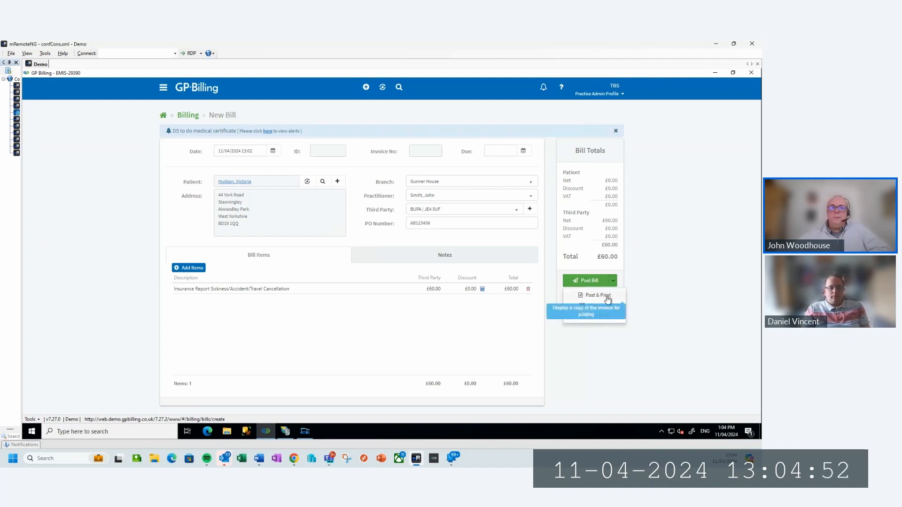
{"action": "left_click", "coordinate": [607, 296]}
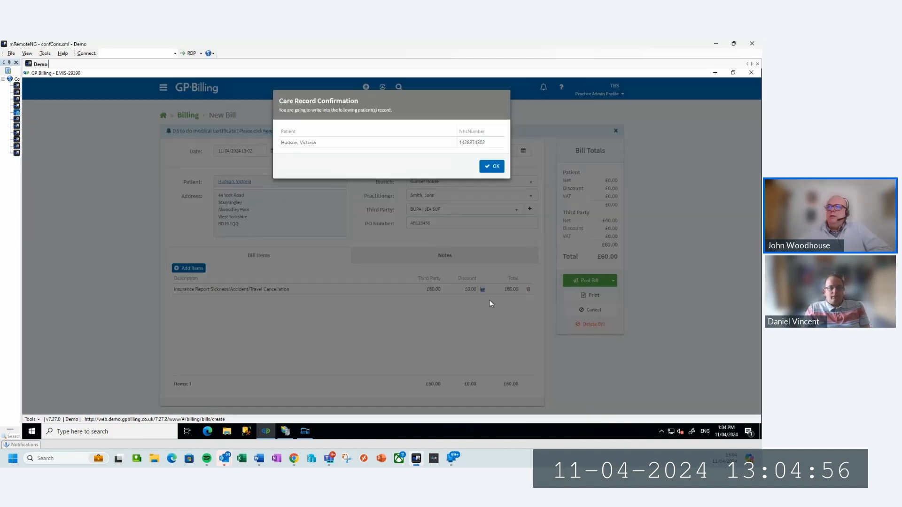
{"action": "left_click", "coordinate": [491, 167]}
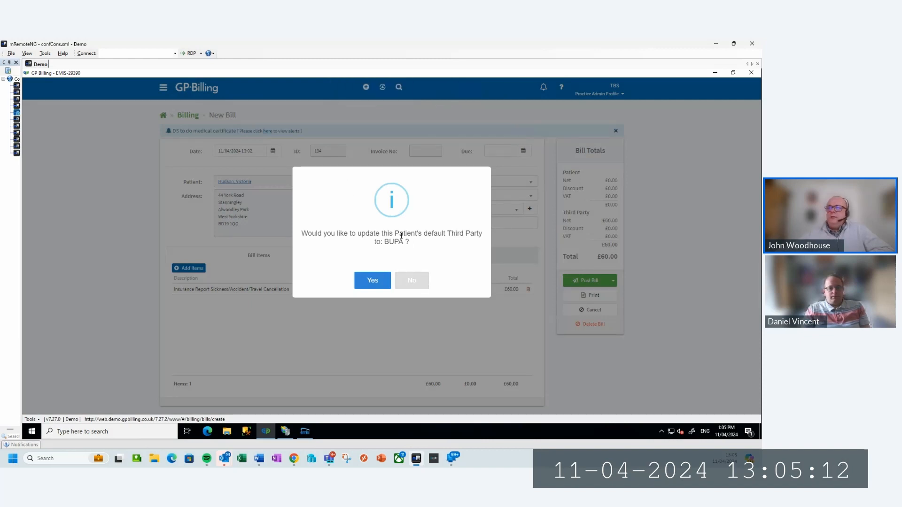
{"action": "left_click", "coordinate": [410, 282]}
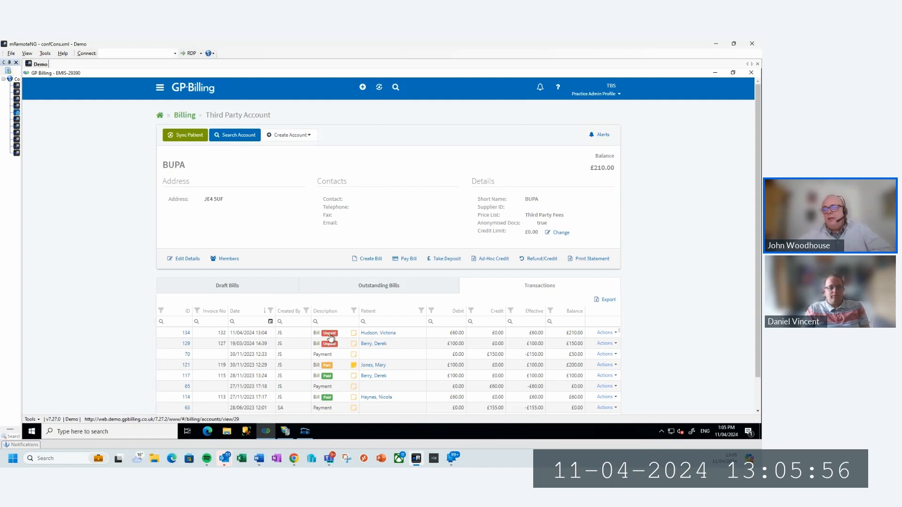
- Open the outstanding bills and filter them to the third party BUPA
{"action": "left_click", "coordinate": [355, 366]}
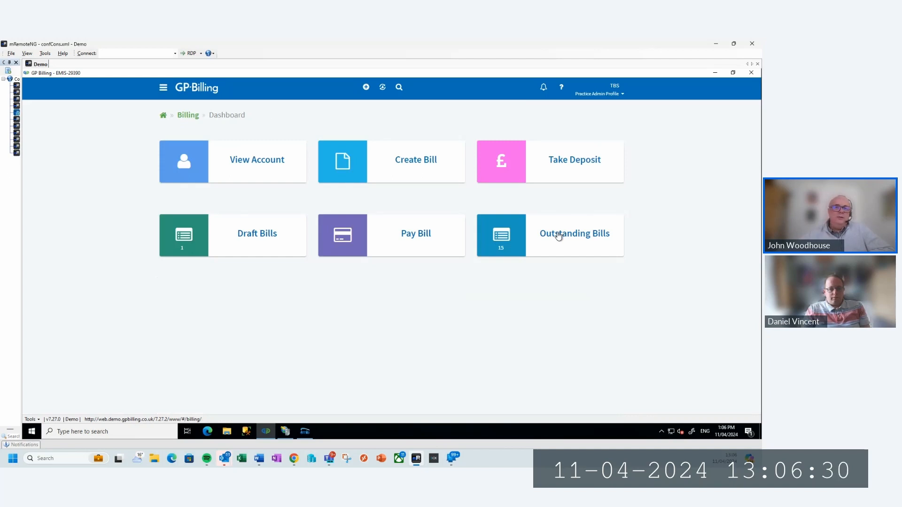
{"action": "left_click", "coordinate": [559, 236]}
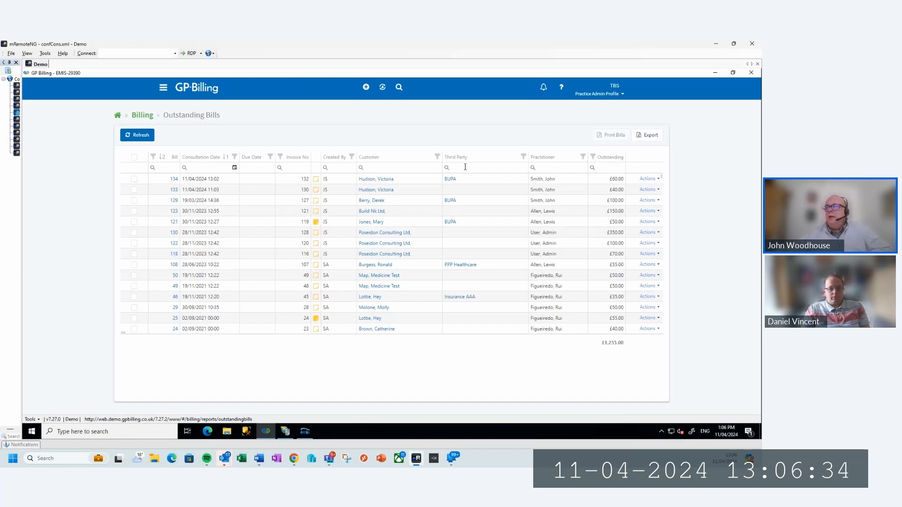
{"action": "left_click", "coordinate": [521, 160]}
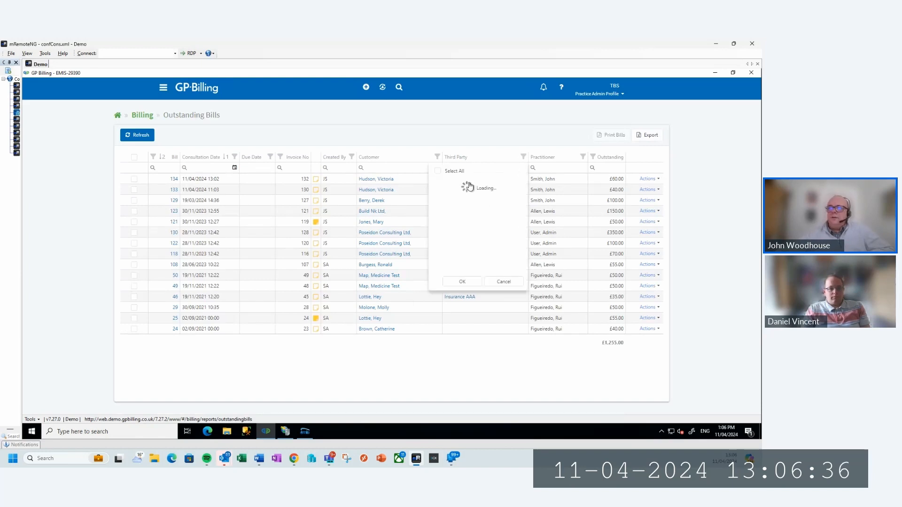
{"action": "left_click", "coordinate": [438, 192]}
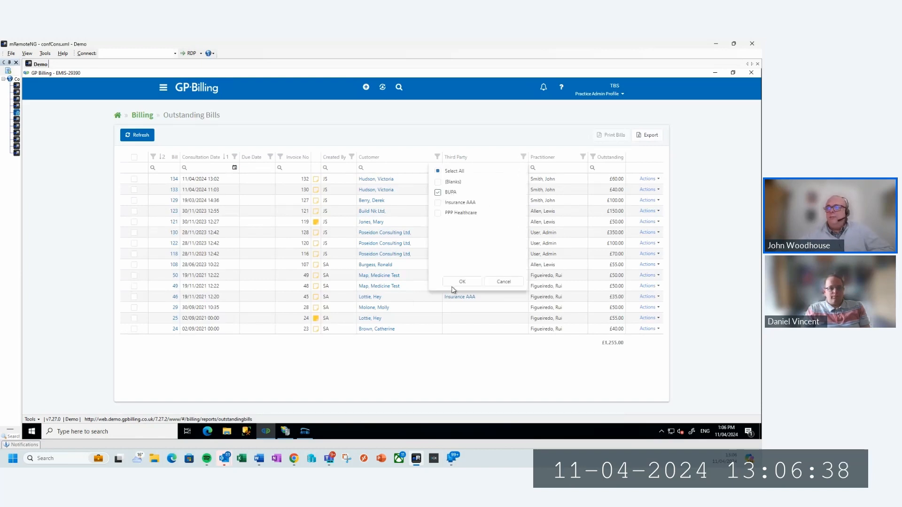
{"action": "left_click", "coordinate": [463, 282]}
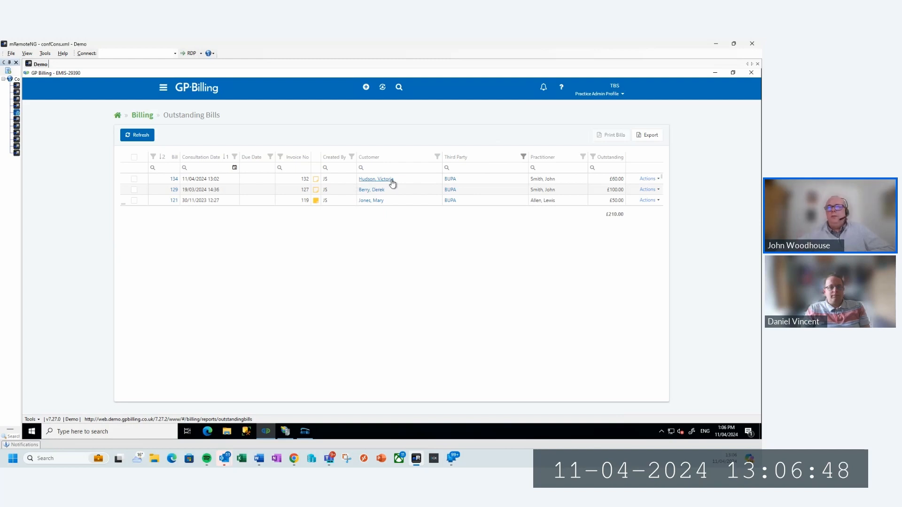
- Start a payment for the newest BUPA bill, include the other two outstanding bills, and set the payment method to BACS
{"action": "left_click", "coordinate": [649, 181]}
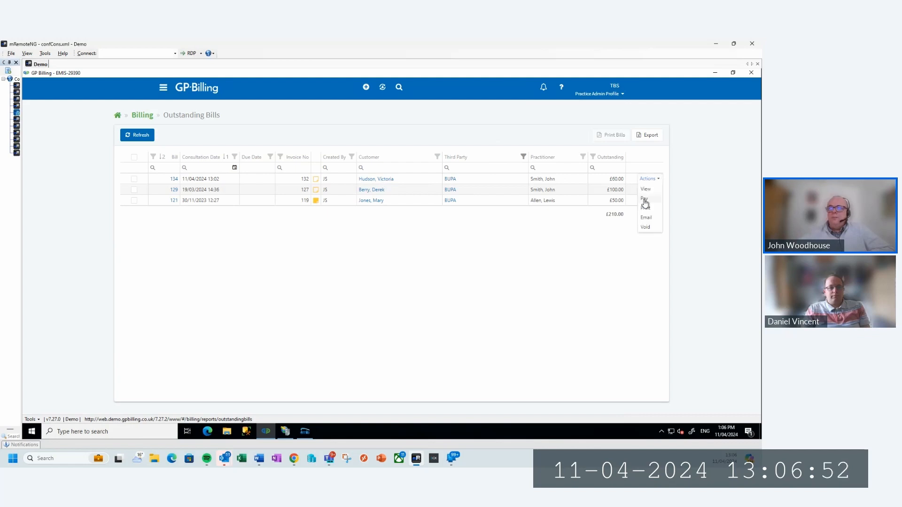
{"action": "left_click", "coordinate": [646, 198]}
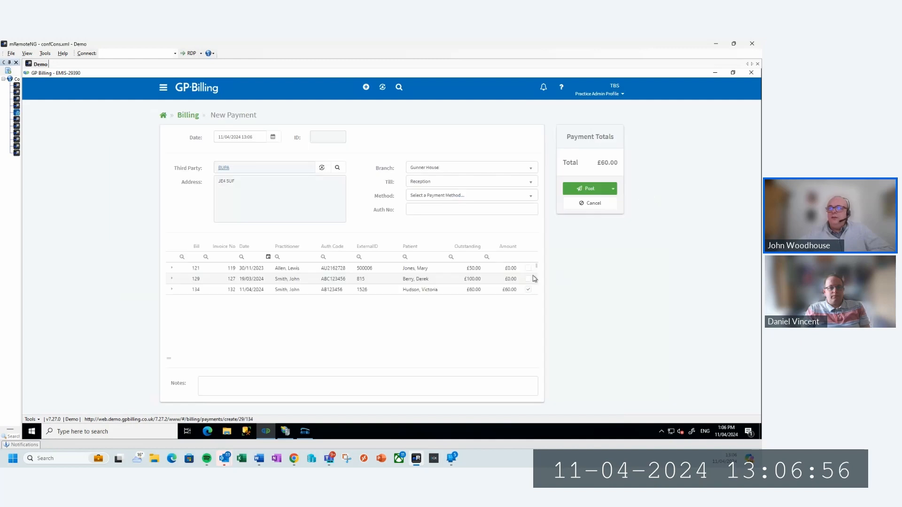
{"action": "left_click", "coordinate": [528, 279]}
{"action": "left_click", "coordinate": [528, 268]}
{"action": "left_click", "coordinate": [477, 197]}
{"action": "left_click", "coordinate": [425, 257]}
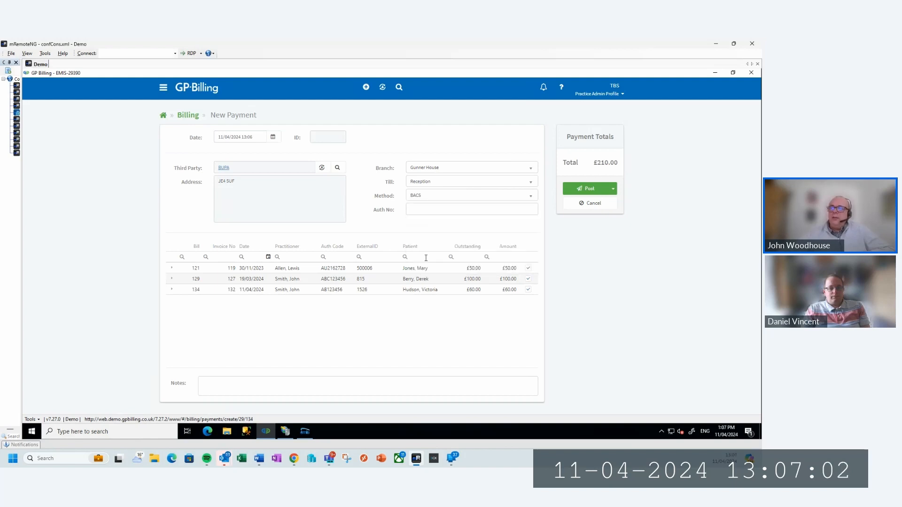
- Post the BACS payment for the three BUPA bills and confirm writing to the patient's care record
{"action": "left_click", "coordinate": [594, 192]}
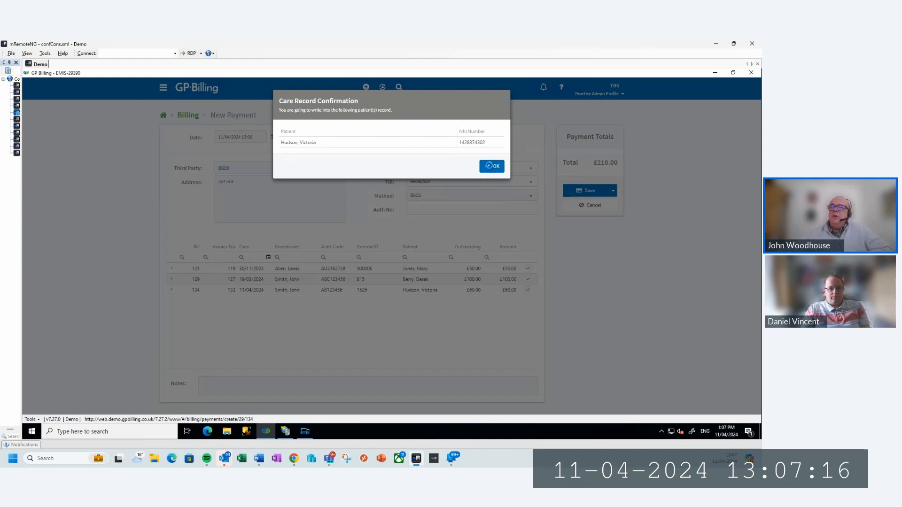
{"action": "left_click", "coordinate": [489, 166]}
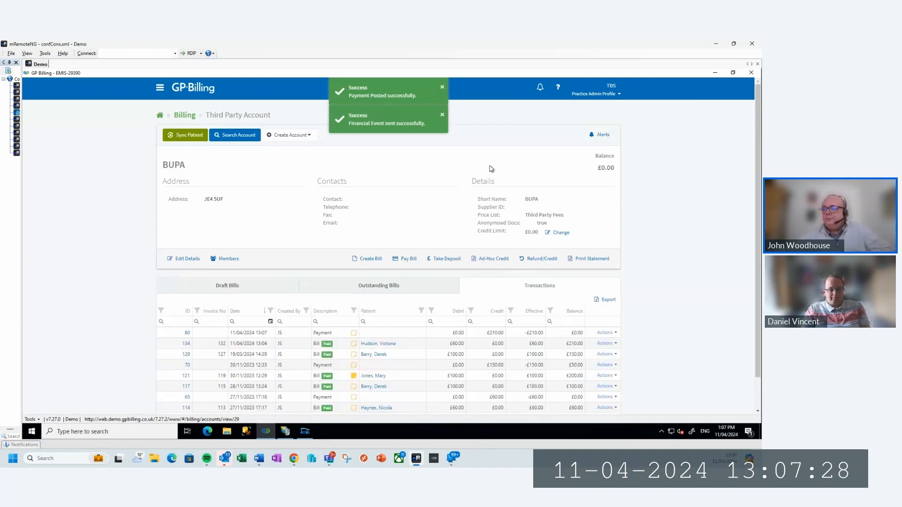
- Open the draft bills and copy the Poseidon Consulting Ltd. draft into a new bill
{"action": "left_click", "coordinate": [184, 115]}
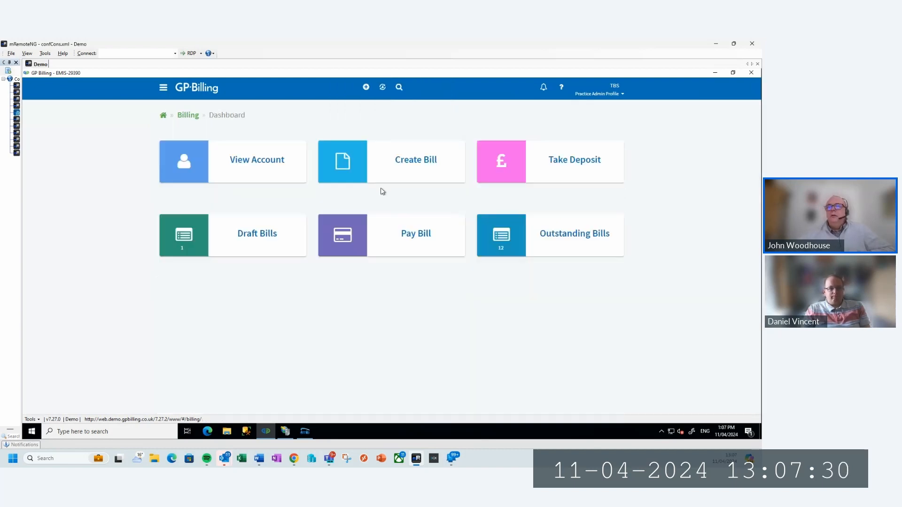
{"action": "left_click", "coordinate": [262, 236]}
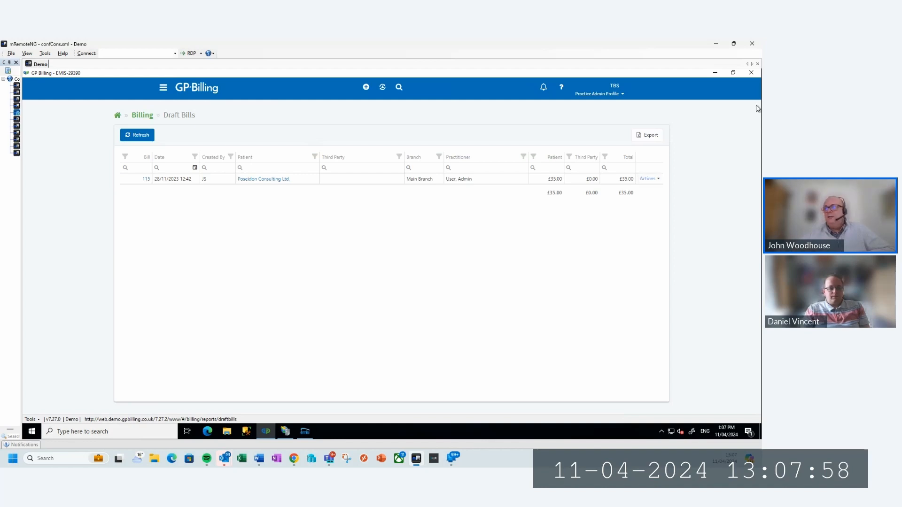
{"action": "left_click", "coordinate": [650, 180]}
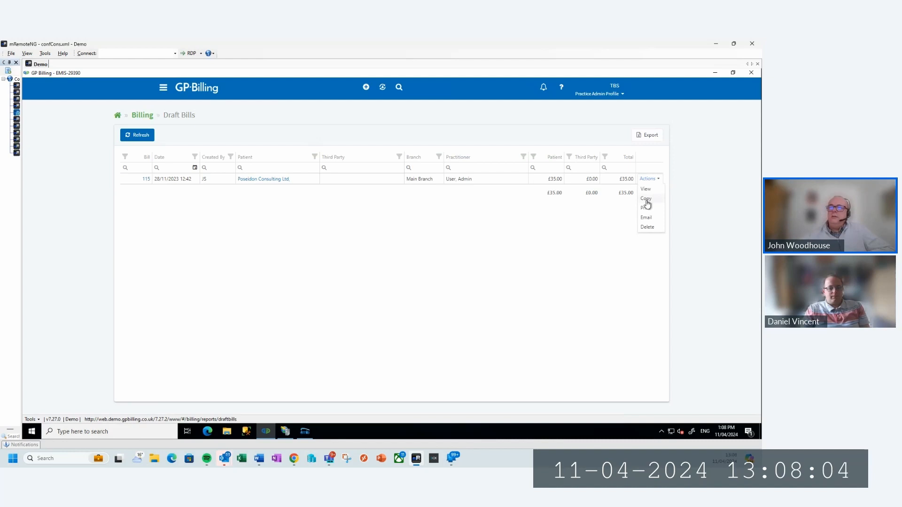
{"action": "left_click", "coordinate": [646, 199]}
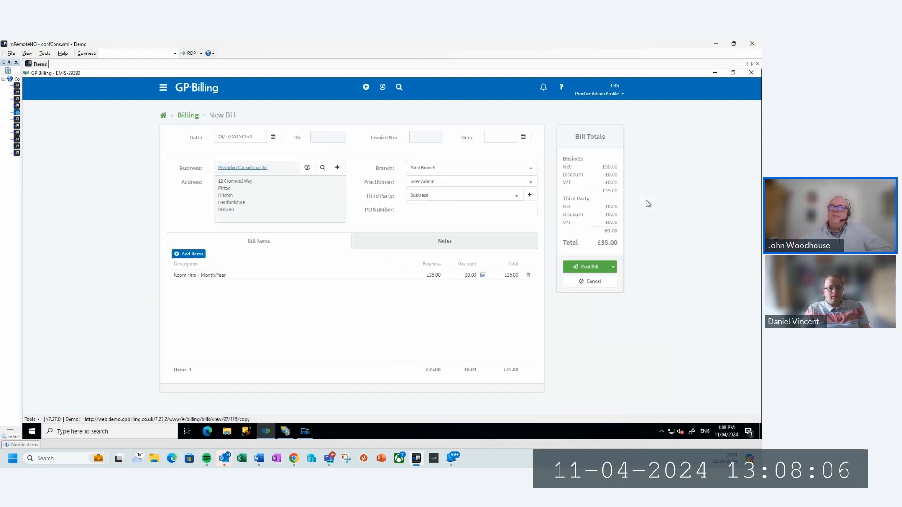
- Change the copied bill's item description to "Room Hire - June 2023" and open its business price for editing
{"action": "left_click", "coordinate": [225, 277]}
{"action": "left_click_drag", "start_coordinate": [200, 277], "coordinate": [226, 277]}
{"action": "type", "text": "June 2"}
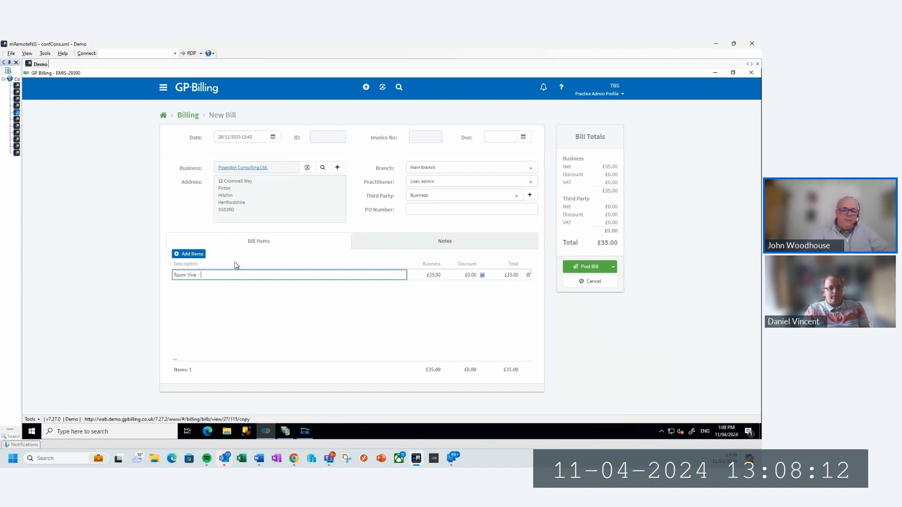
{"action": "type", "text": "023"}
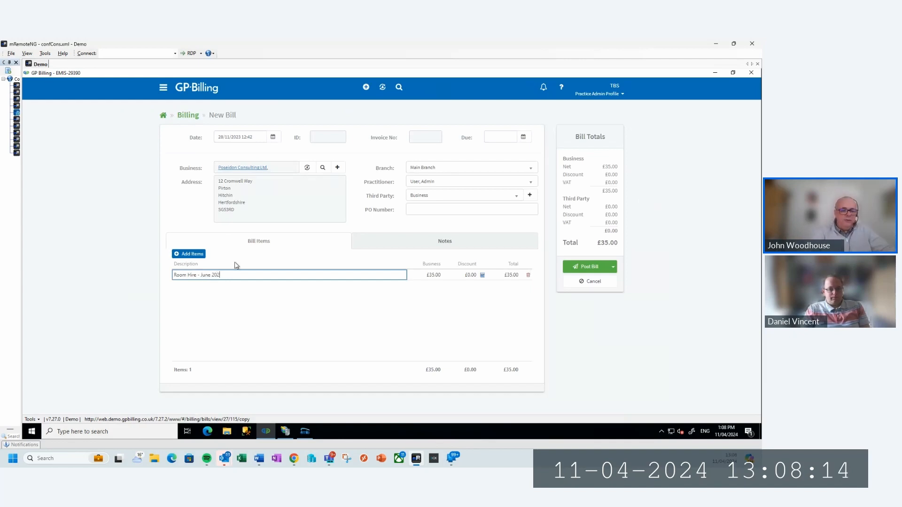
{"action": "left_click", "coordinate": [433, 276]}
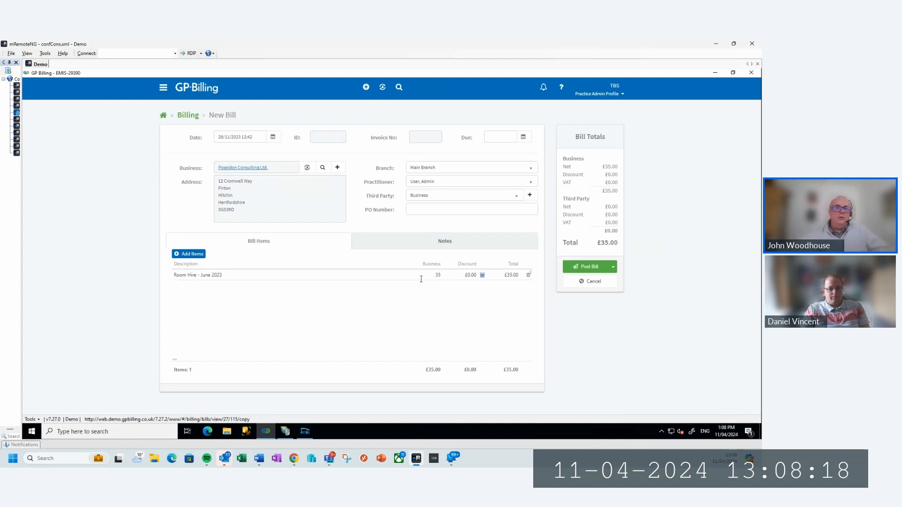
- Post the copied Poseidon Consulting Ltd. bill
{"action": "left_click", "coordinate": [612, 267]}
{"action": "left_click", "coordinate": [606, 282]}
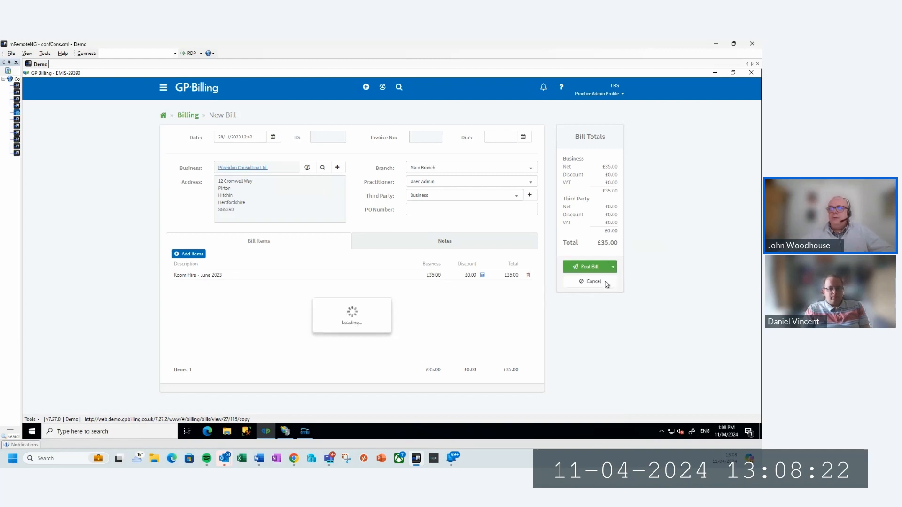
{"action": "left_click", "coordinate": [416, 274]}
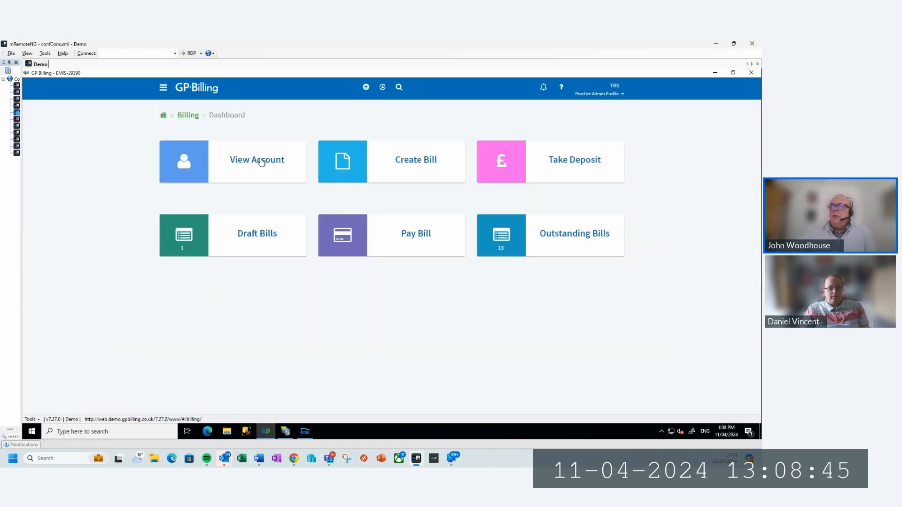
- Load the synced patient's billing account and view its account alerts
{"action": "left_click", "coordinate": [261, 162]}
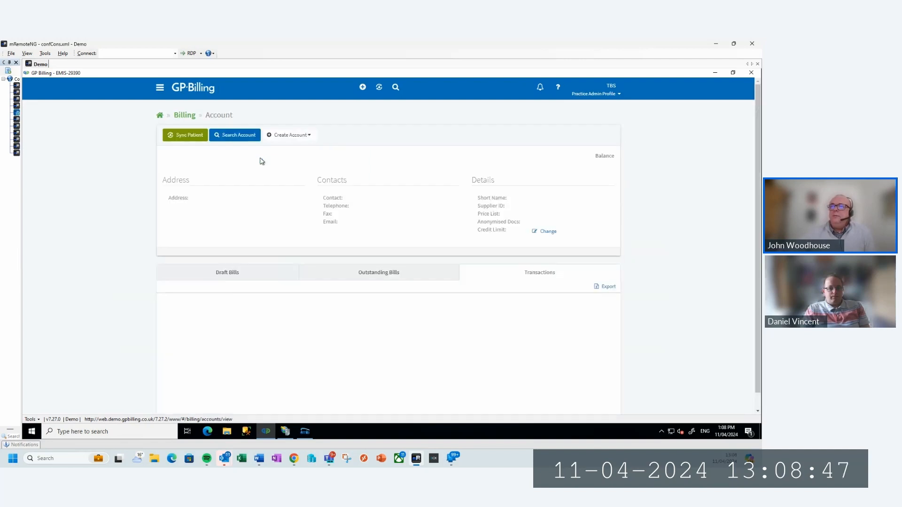
{"action": "left_click", "coordinate": [183, 137]}
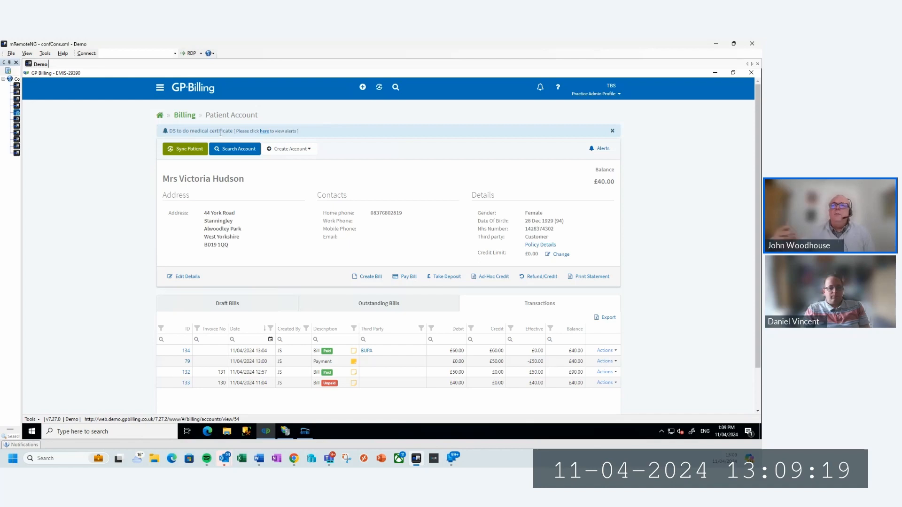
{"action": "left_click", "coordinate": [266, 133]}
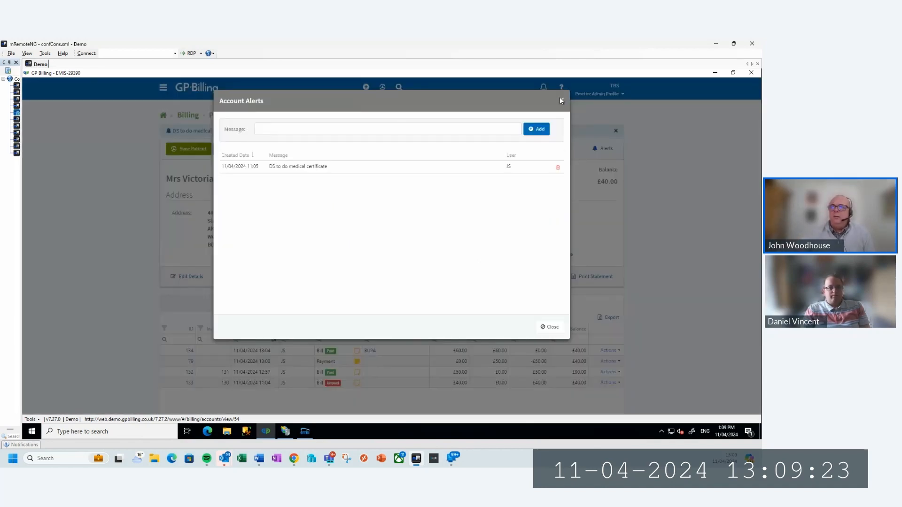
{"action": "left_click", "coordinate": [561, 101]}
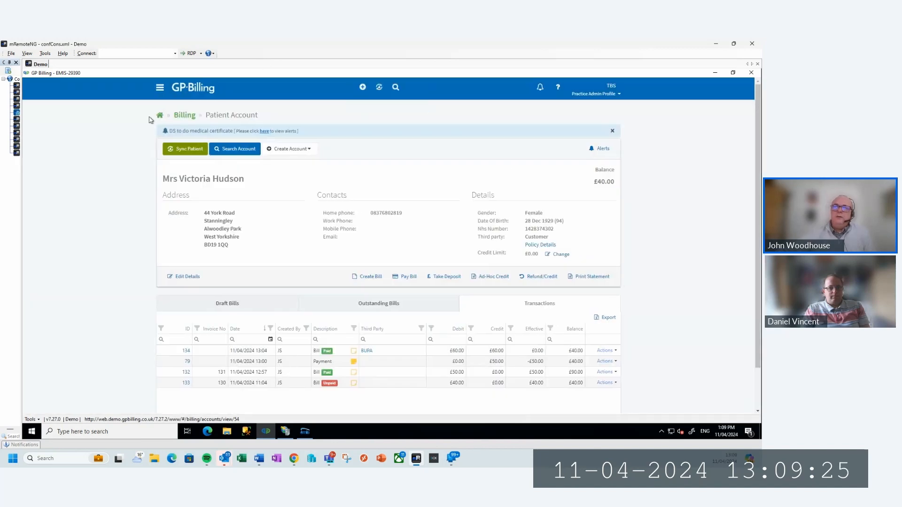
- Open the Alerts section of Administration
{"action": "left_click", "coordinate": [159, 88]}
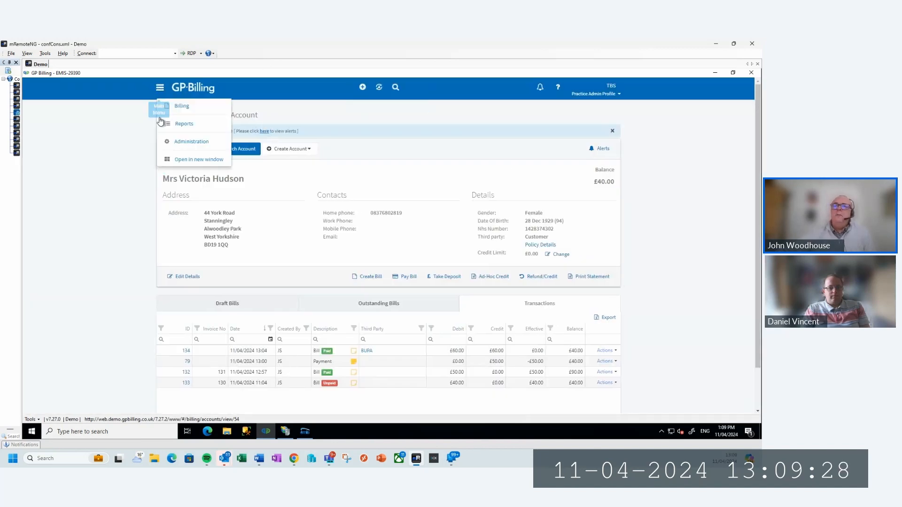
{"action": "left_click", "coordinate": [179, 143]}
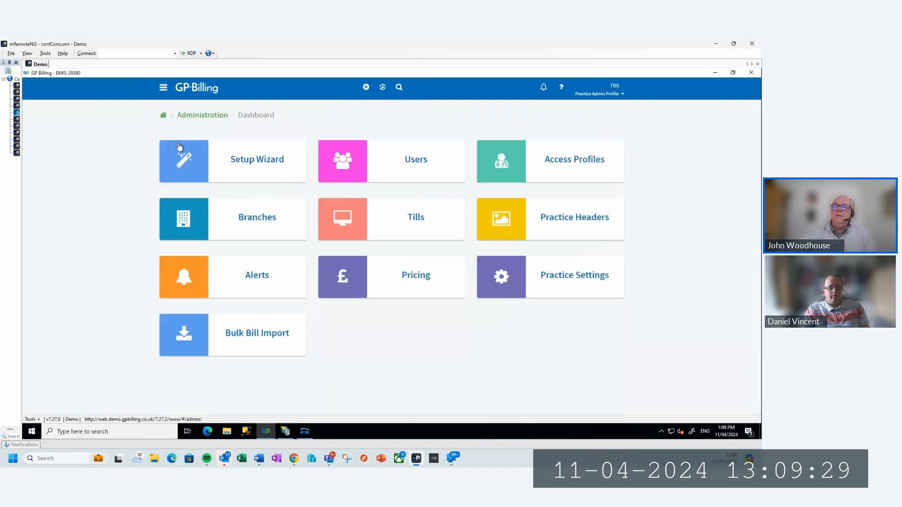
{"action": "left_click", "coordinate": [257, 281]}
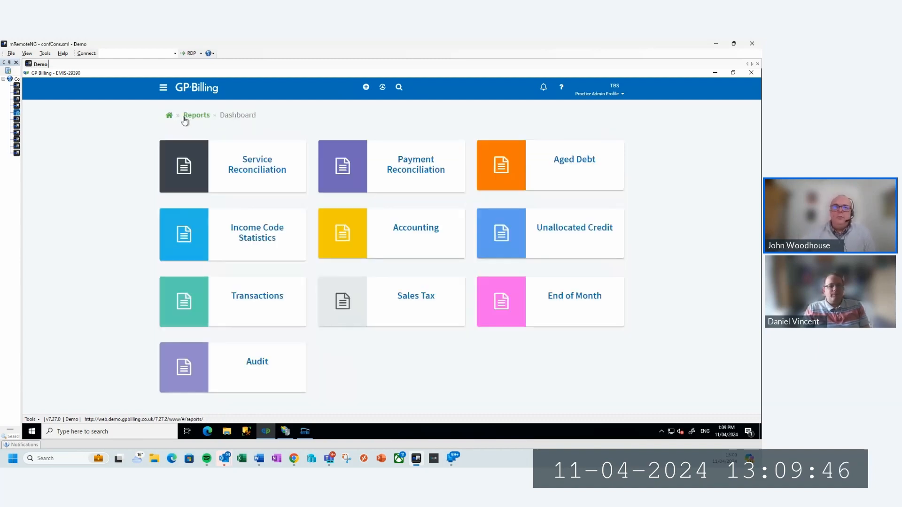
- Run the Service Reconciliation report by consultation date for 11/04/2024
{"action": "left_click", "coordinate": [270, 173]}
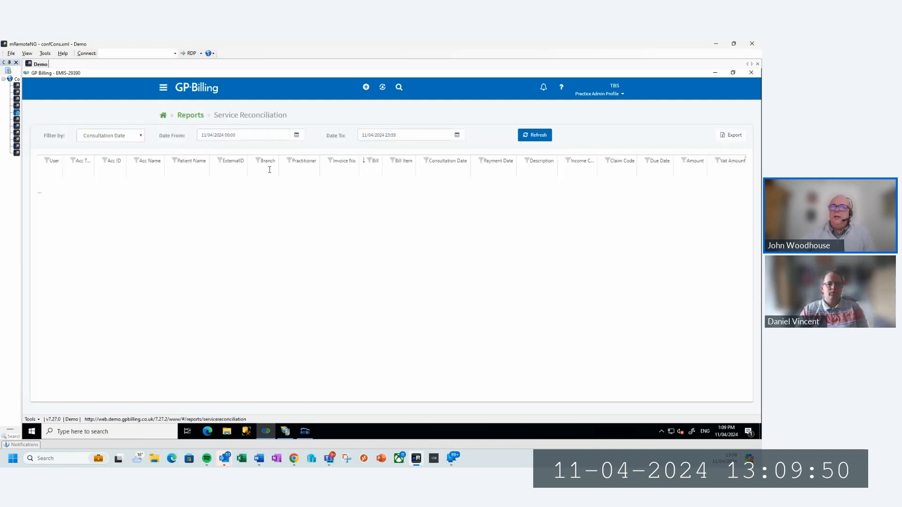
{"action": "left_click", "coordinate": [533, 136]}
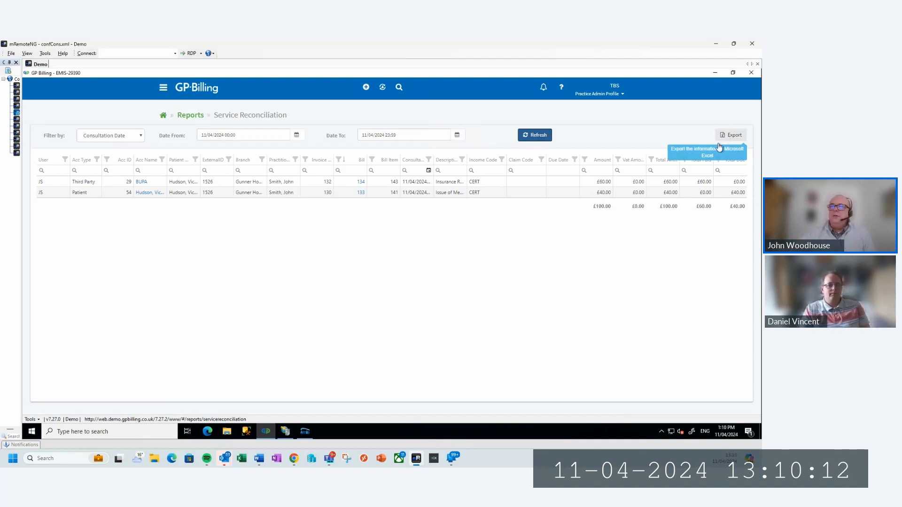
- Run the Payment Reconciliation report for 11/04/2024 and filter its payment method to BACS
{"action": "left_click", "coordinate": [197, 121]}
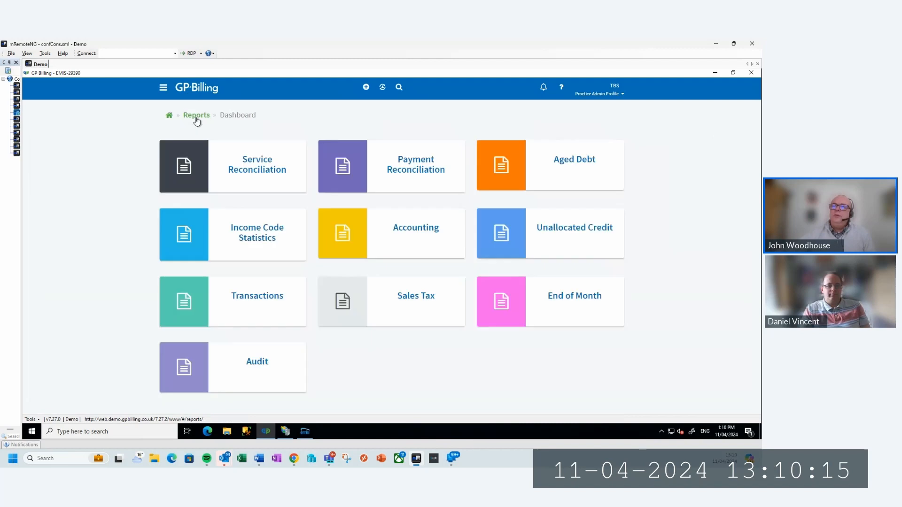
{"action": "left_click", "coordinate": [408, 171]}
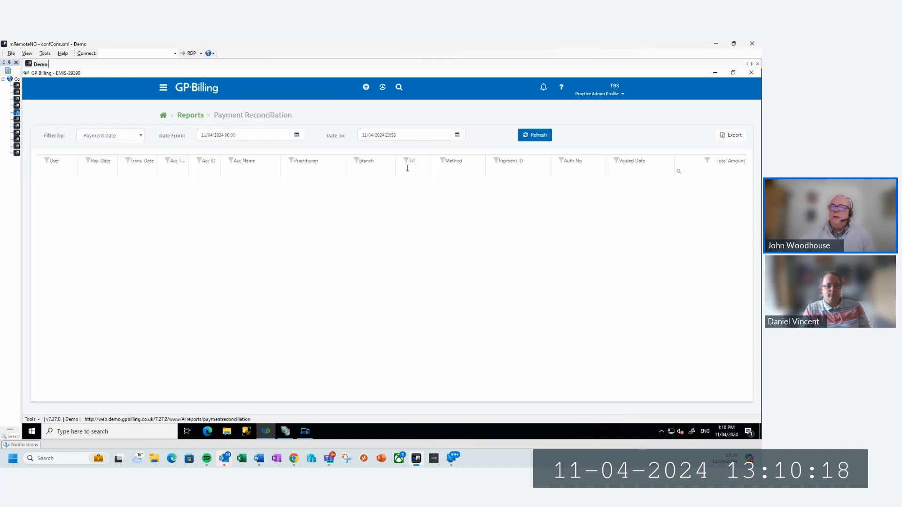
{"action": "left_click", "coordinate": [535, 136]}
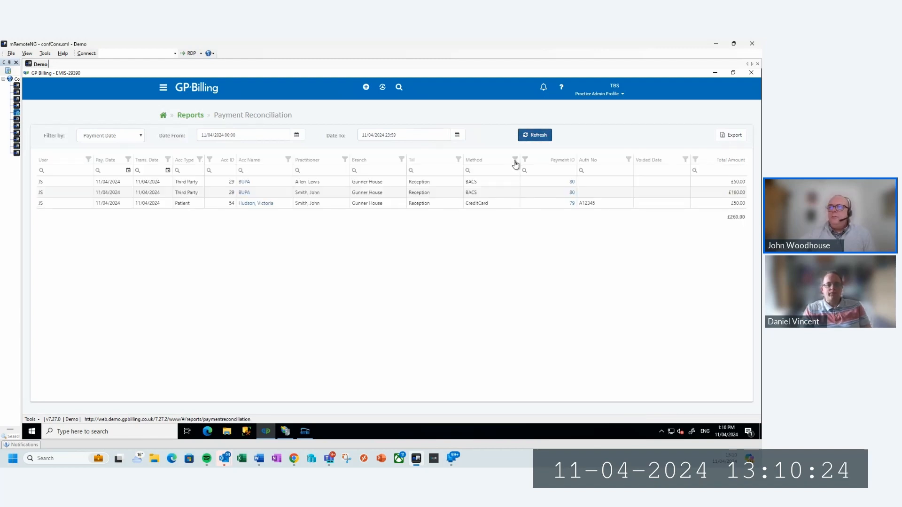
{"action": "left_click", "coordinate": [515, 164]}
{"action": "left_click", "coordinate": [429, 185]}
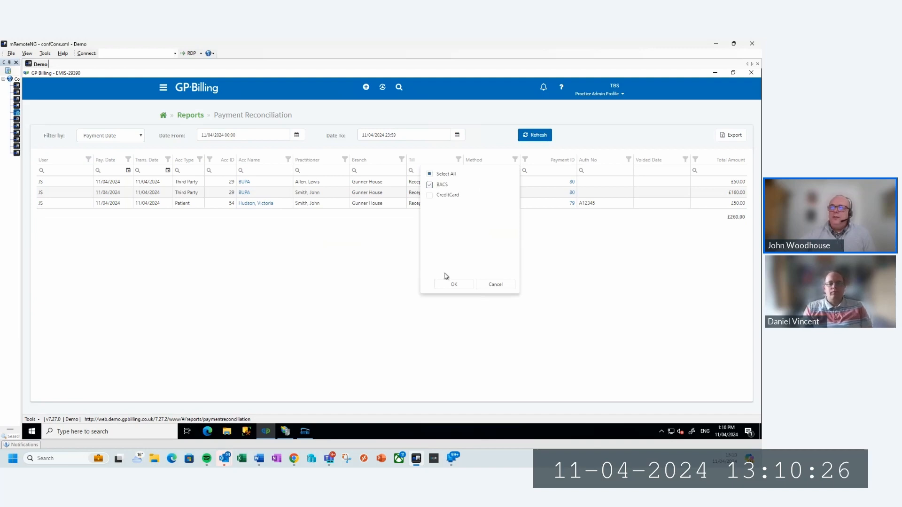
{"action": "left_click", "coordinate": [456, 284]}
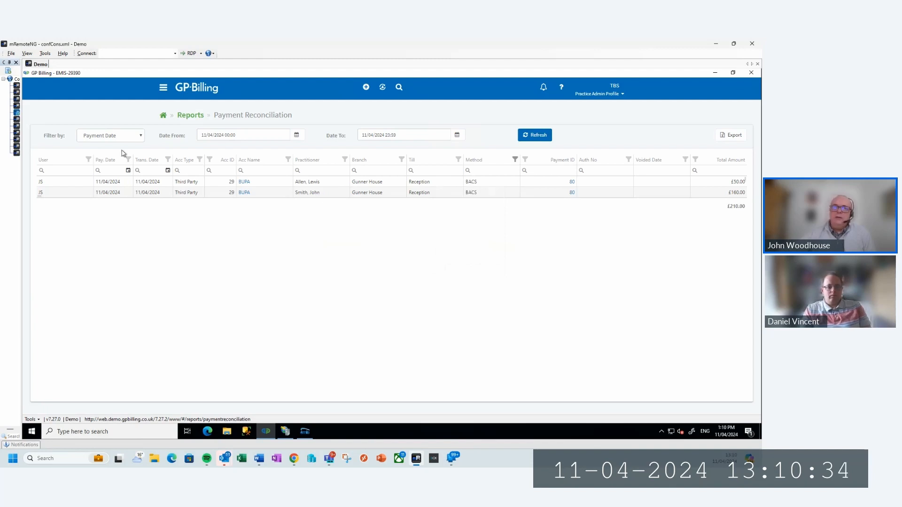
- Run the Aged Debt report for all account types up to 11/04/2024 and select every listed account
{"action": "left_click", "coordinate": [201, 116]}
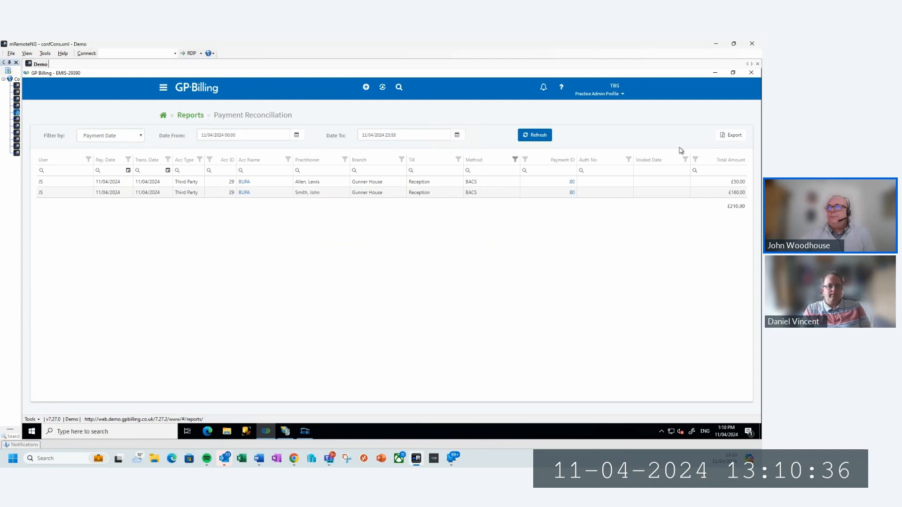
{"action": "left_click", "coordinate": [605, 160]}
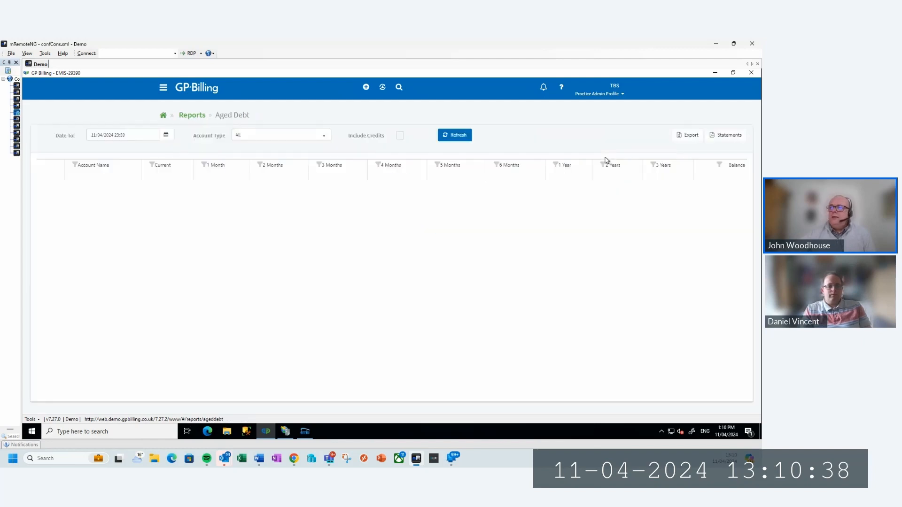
{"action": "left_click", "coordinate": [468, 140]}
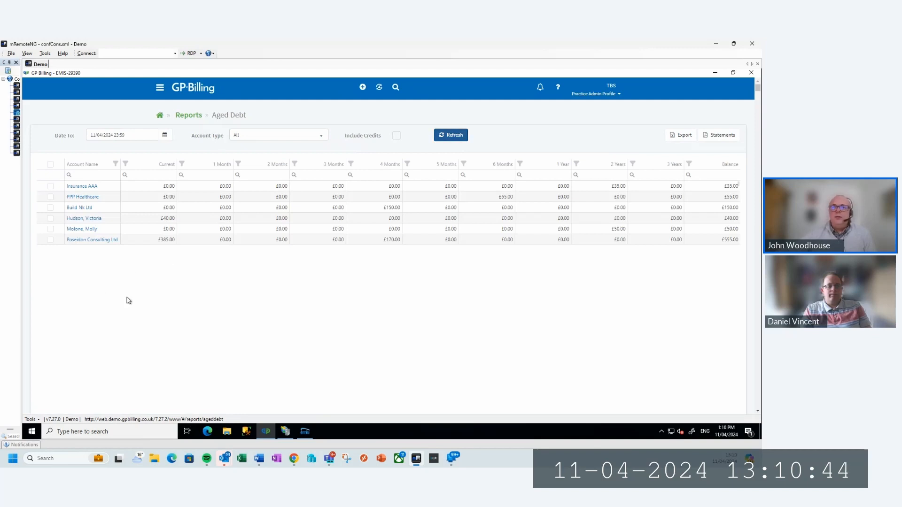
{"action": "left_click", "coordinate": [51, 164]}
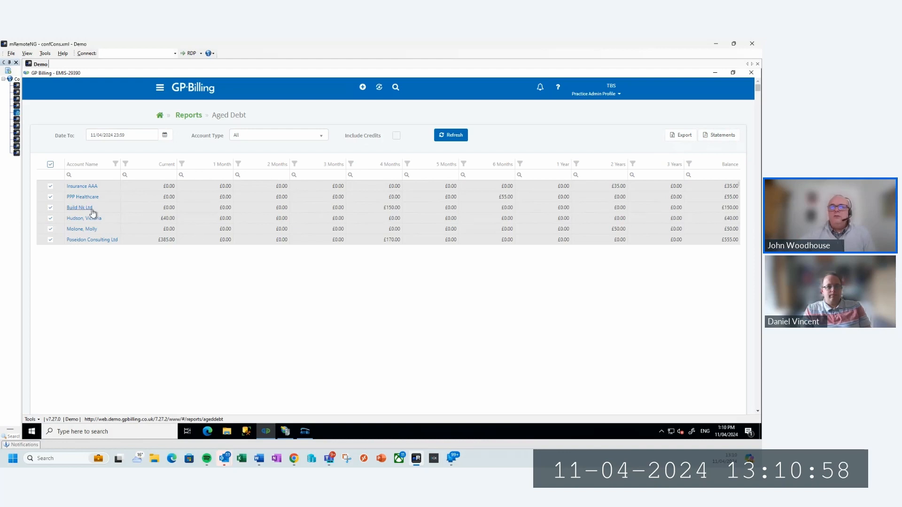
- Look at the Transactions report and the Pricing section of Administration
{"action": "left_click", "coordinate": [188, 116]}
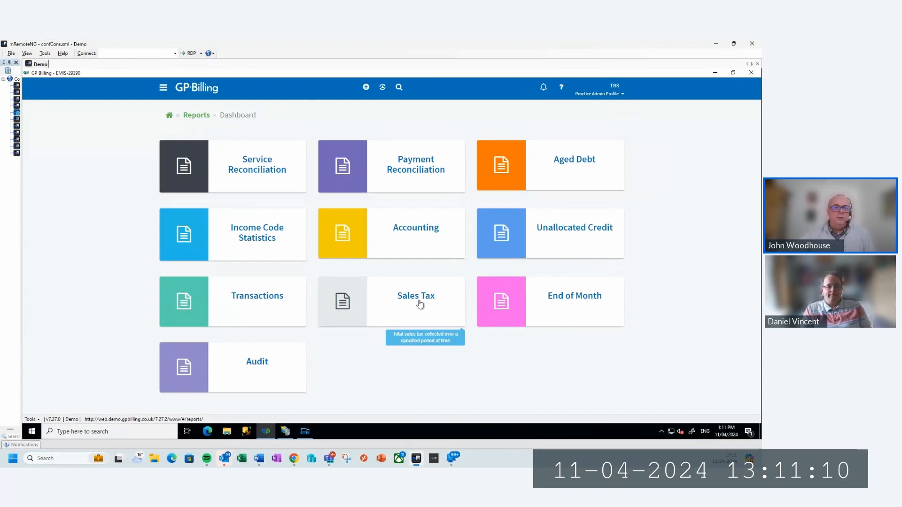
{"action": "left_click", "coordinate": [250, 301]}
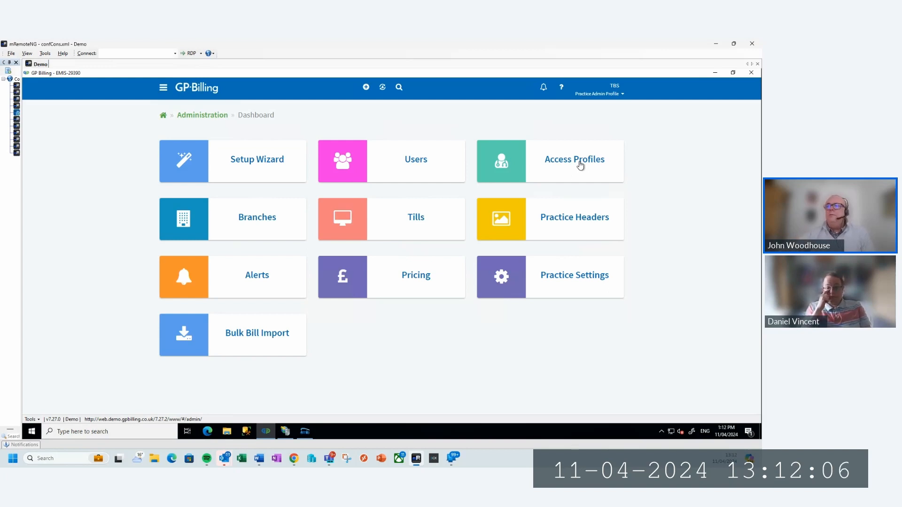
{"action": "left_click", "coordinate": [424, 275]}
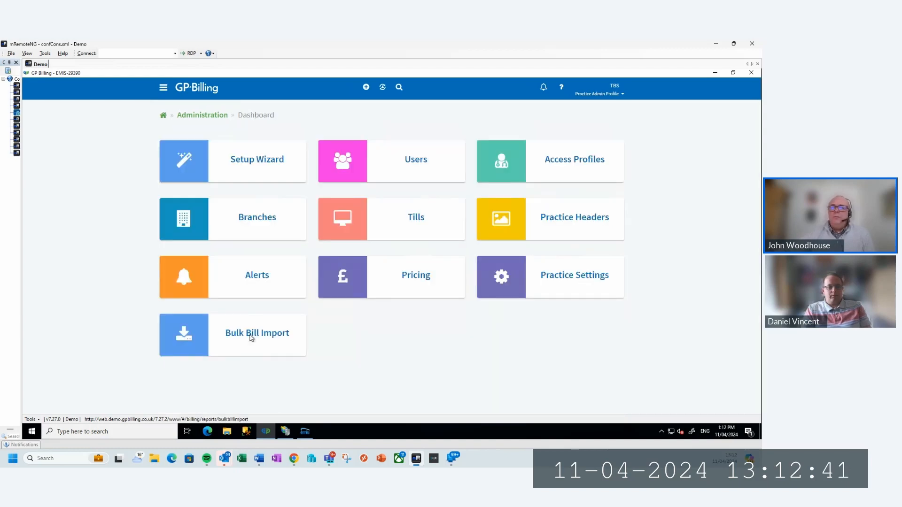
- Load the file BulkImport_MickeyMouse_MultipleErrors.csv into the Bulk Bill Import section of Administration and dismiss its validation summary
{"action": "left_click", "coordinate": [252, 337]}
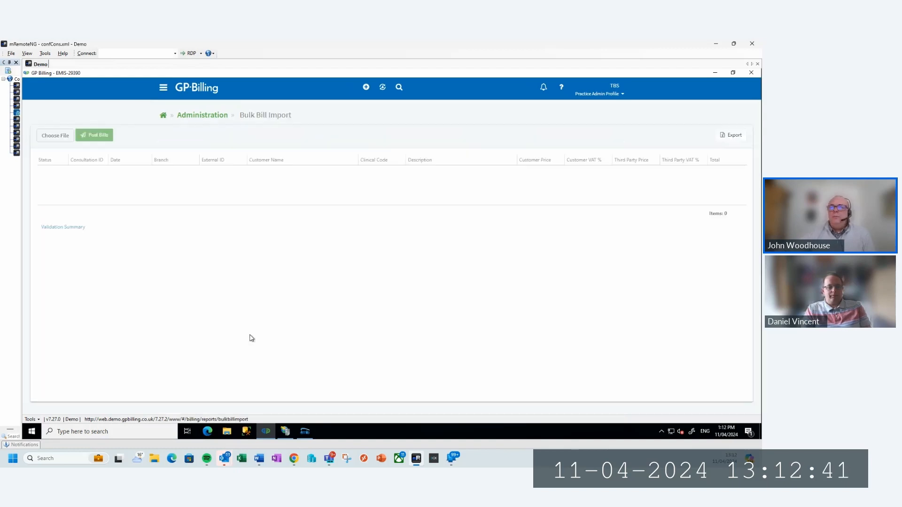
{"action": "left_click", "coordinate": [64, 139]}
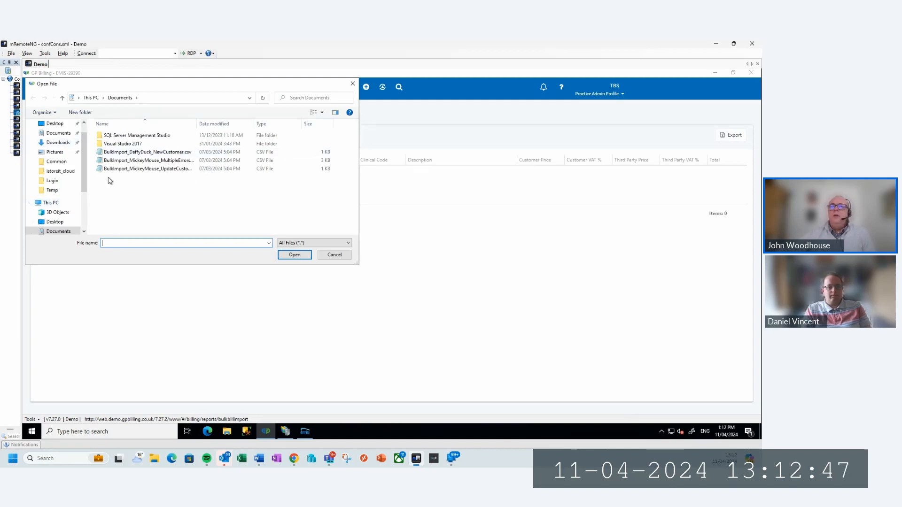
{"action": "left_click", "coordinate": [187, 162]}
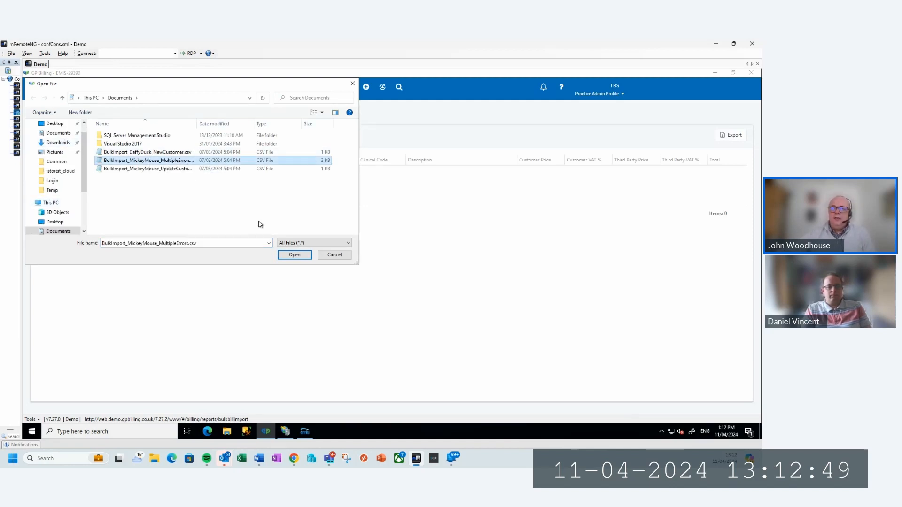
{"action": "left_click", "coordinate": [294, 255]}
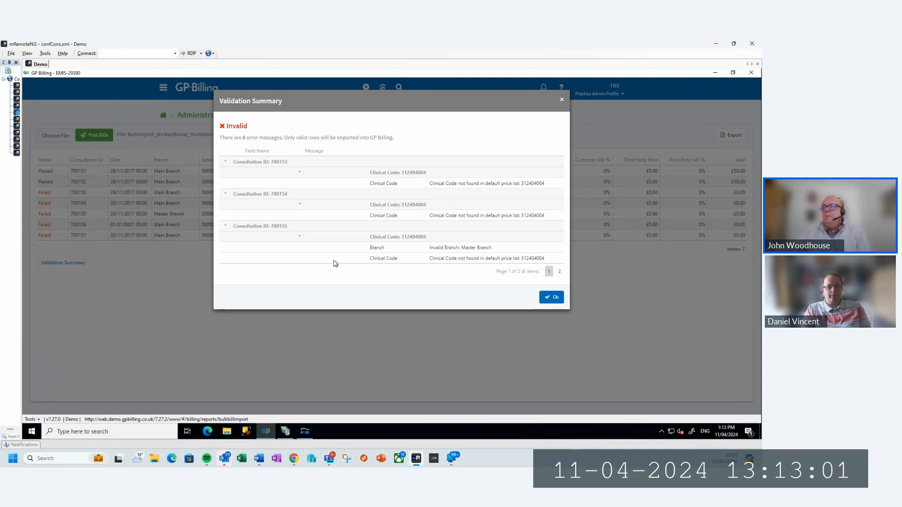
{"action": "left_click", "coordinate": [550, 297]}
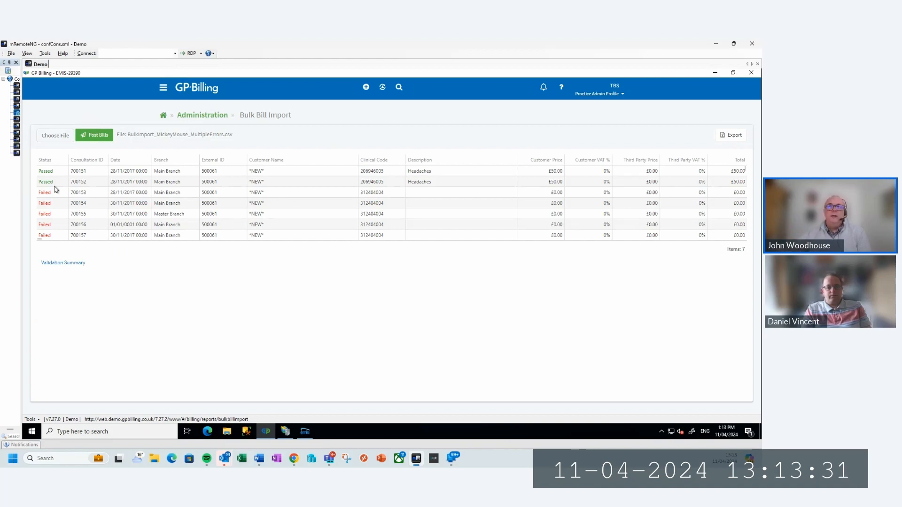
- Open the online support chat from the help options, and open the Billing A Patient article in the helpdesk knowledge base
{"action": "left_click", "coordinate": [561, 87]}
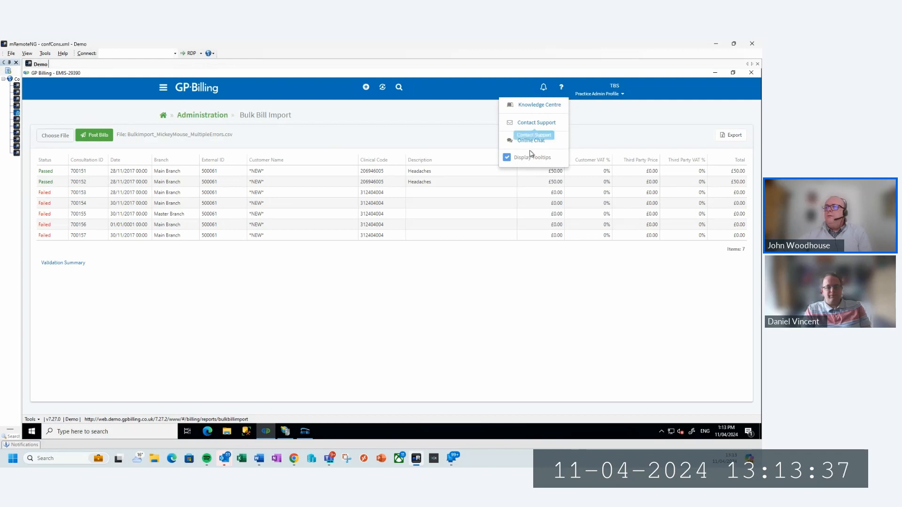
{"action": "left_click", "coordinate": [531, 141]}
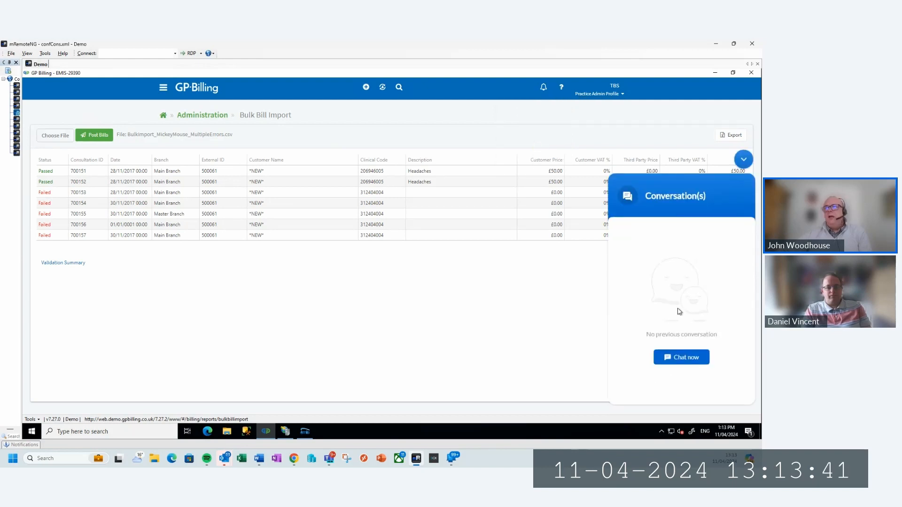
{"action": "left_click", "coordinate": [560, 93]}
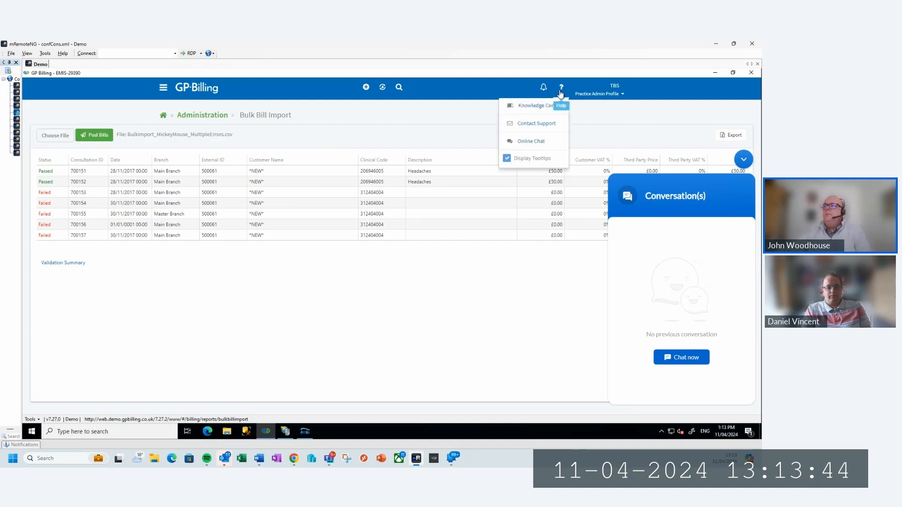
{"action": "left_click", "coordinate": [532, 104]}
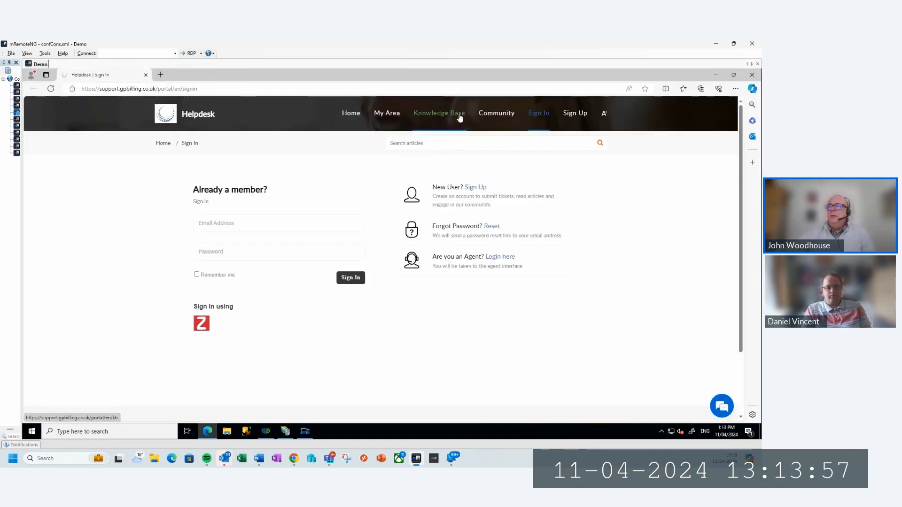
{"action": "left_click", "coordinate": [460, 118]}
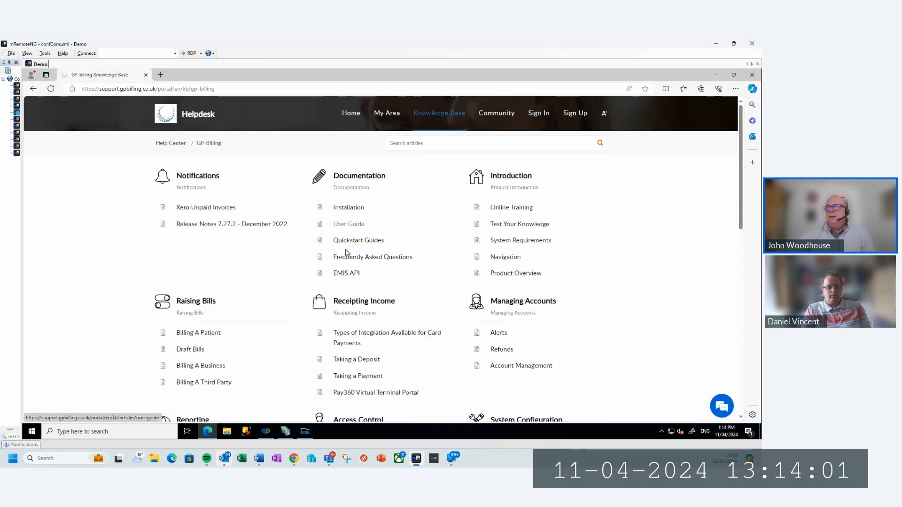
{"action": "left_click", "coordinate": [216, 336]}
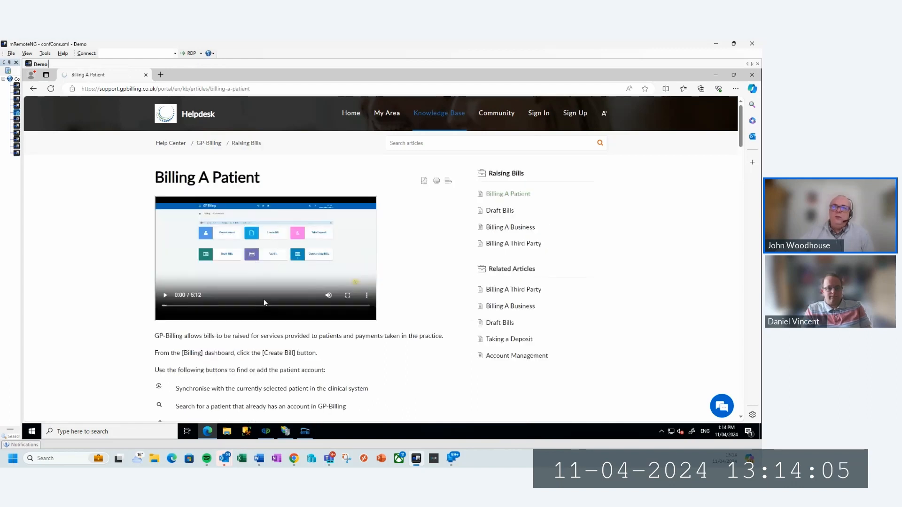